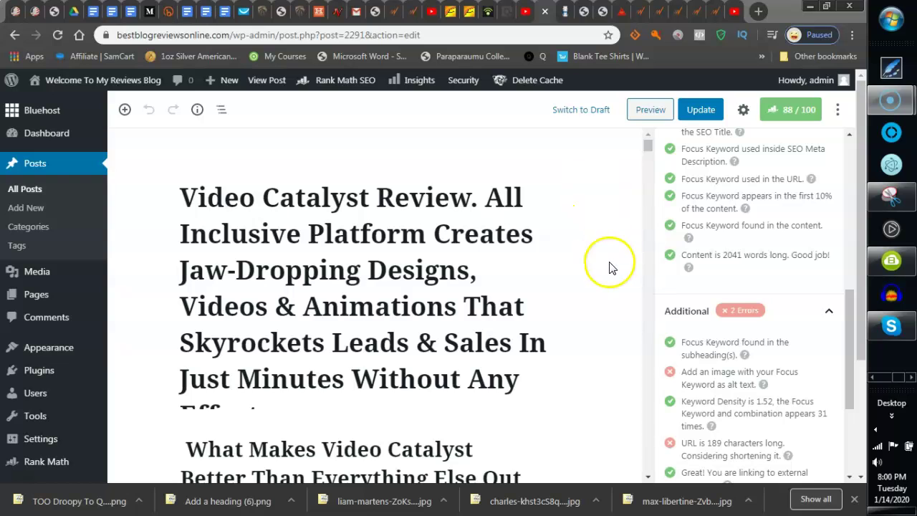
drag(848, 318, 850, 164)
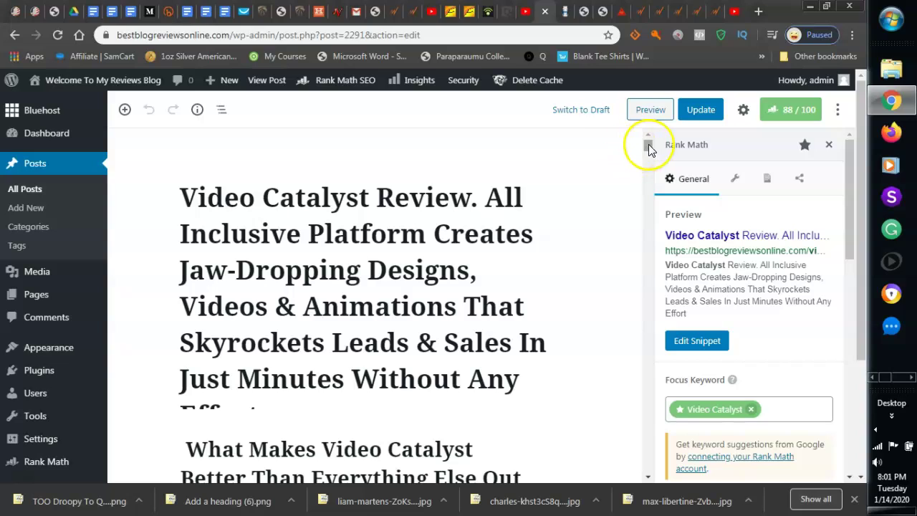
click(600, 164)
click(619, 167)
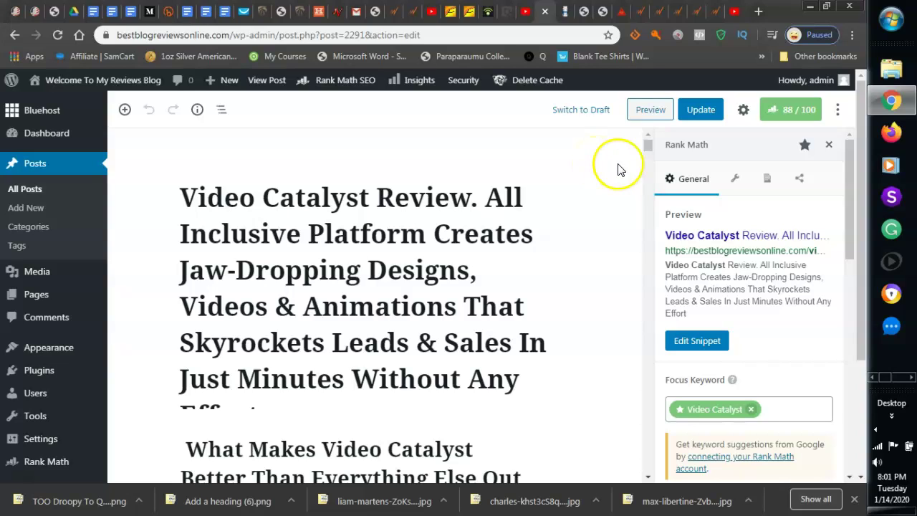
click(646, 152)
click(608, 164)
click(630, 167)
click(645, 147)
click(604, 169)
click(625, 158)
click(585, 163)
click(585, 166)
click(628, 218)
click(626, 215)
click(616, 218)
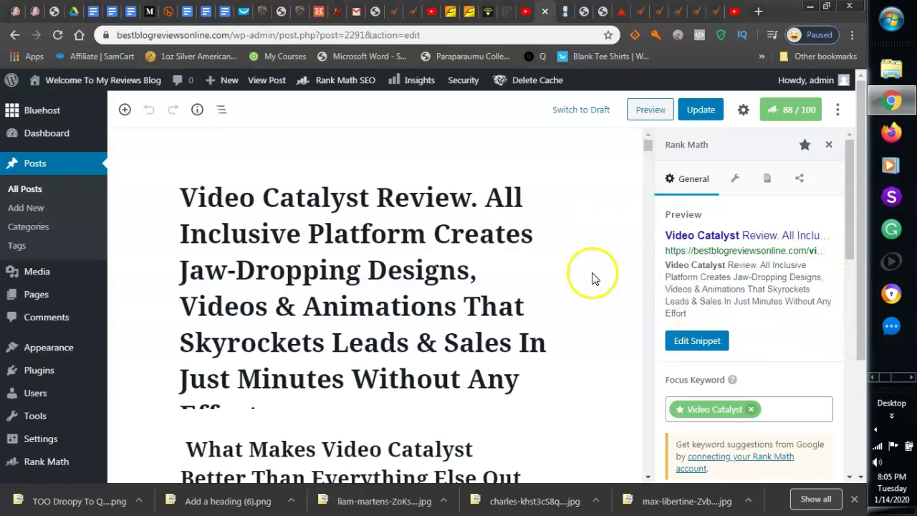
click(850, 249)
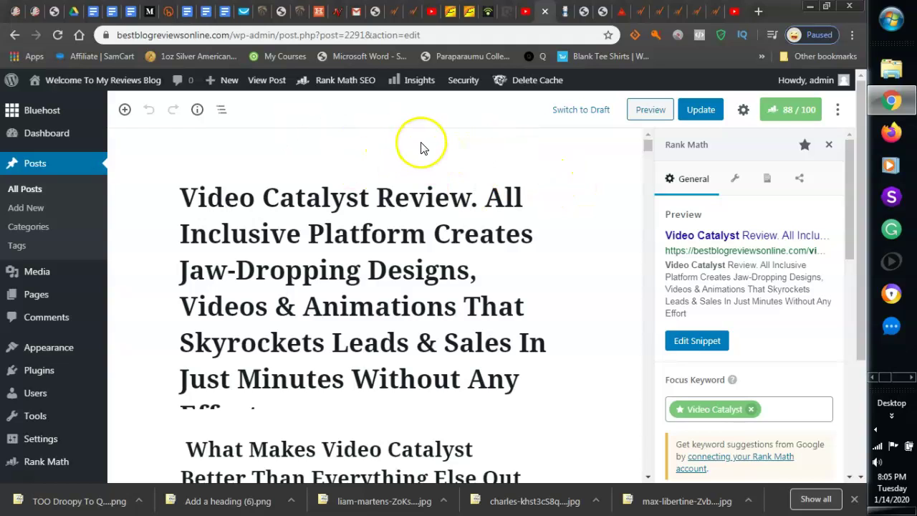
mouse_move(355, 92)
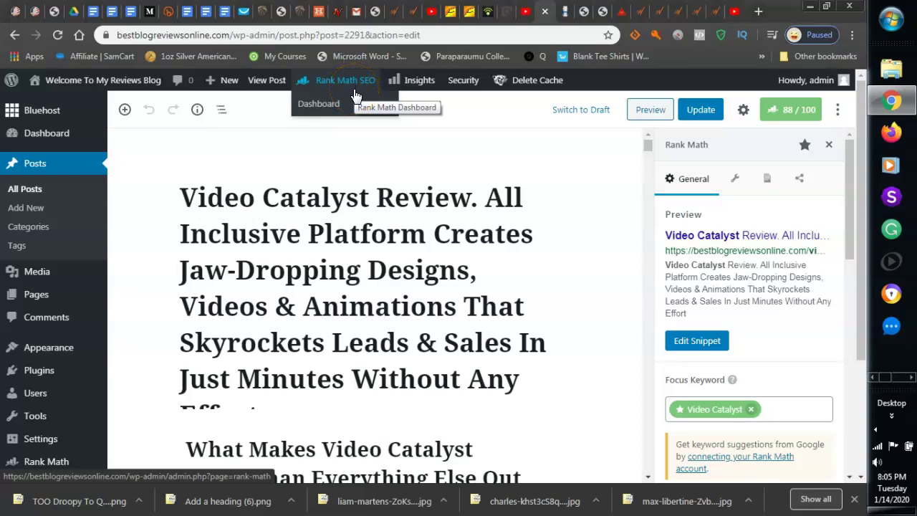
mouse_move(45, 378)
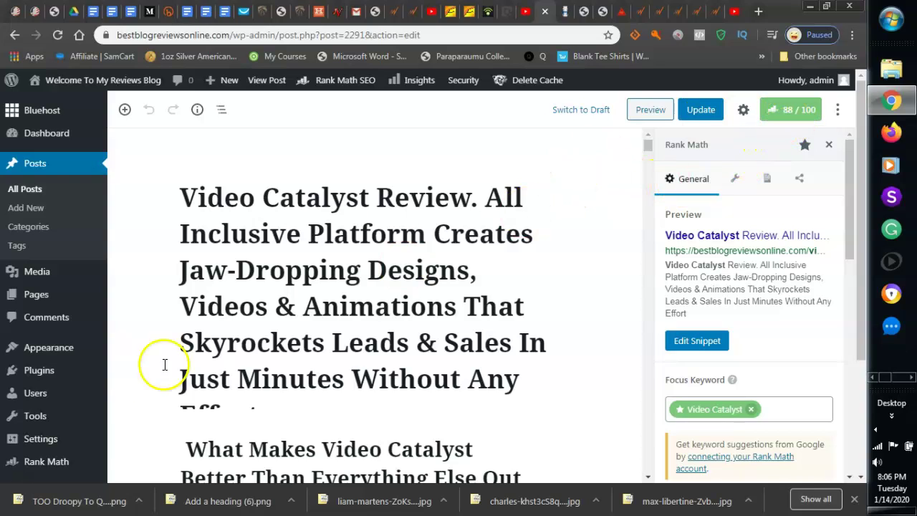
mouse_move(34, 451)
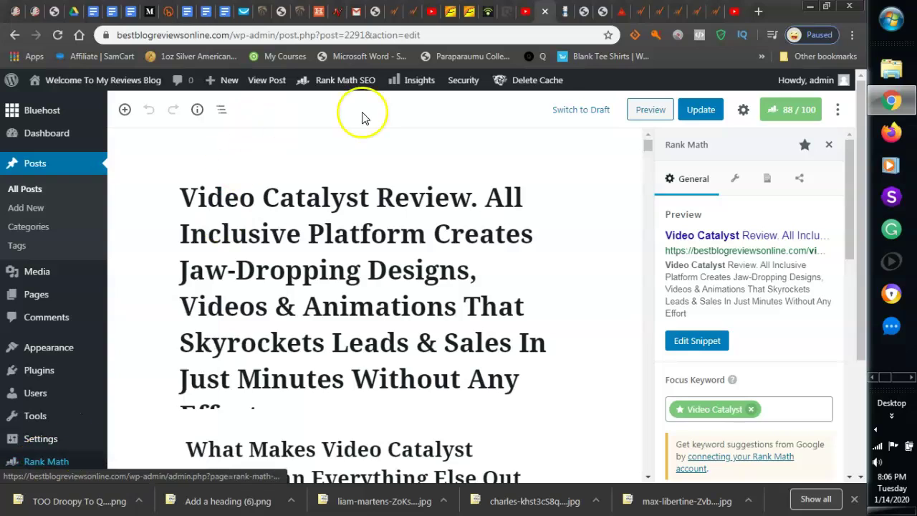
Step: Close and reopen the Rank Math panel, then expand the Additional checks under Basic SEO
click(791, 113)
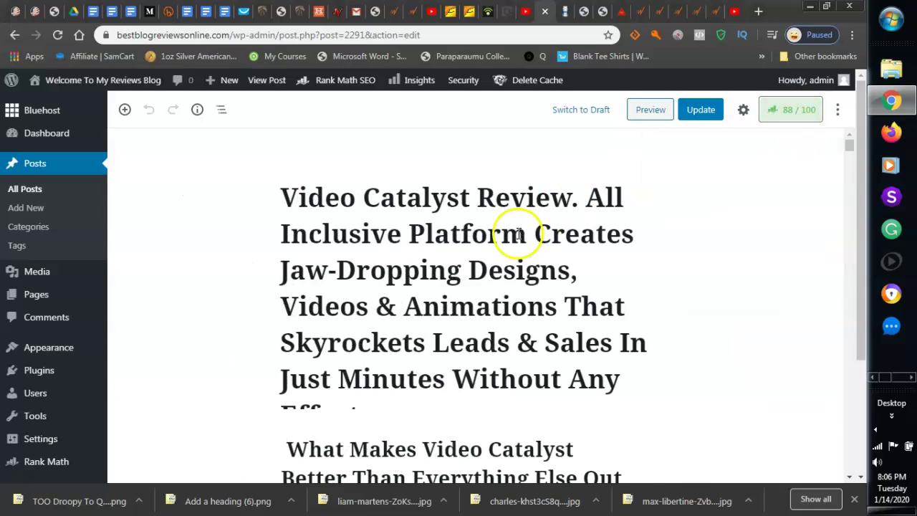
click(780, 118)
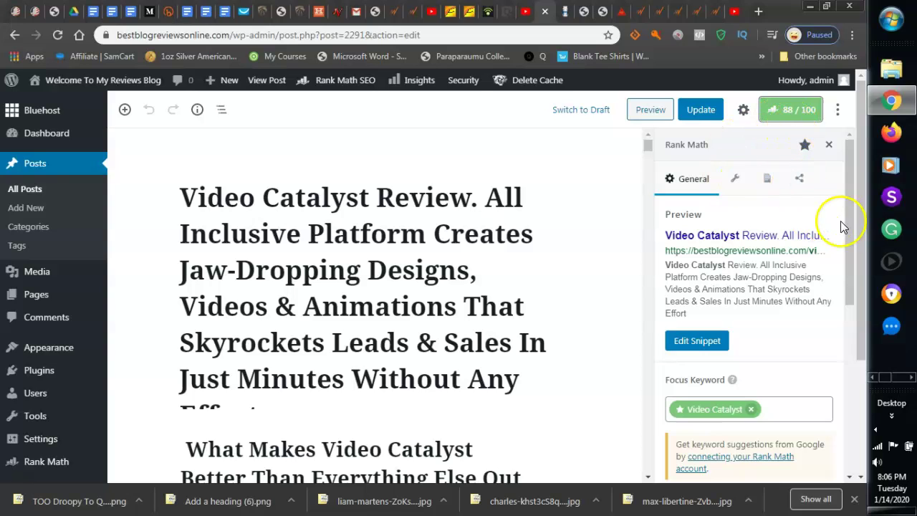
drag(848, 215, 855, 335)
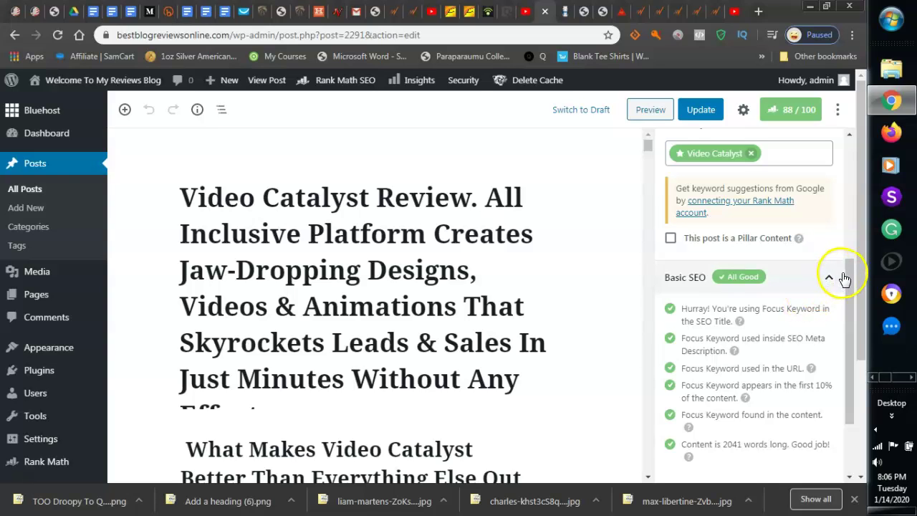
drag(848, 267, 847, 319)
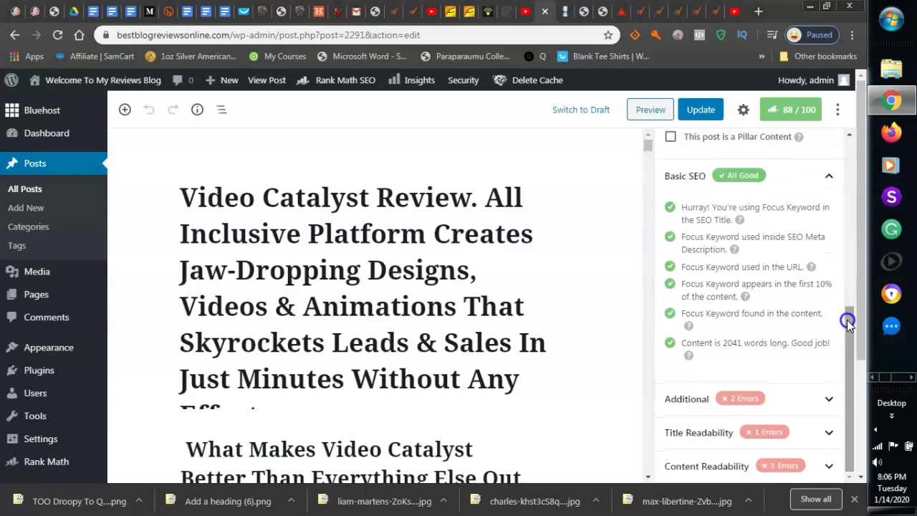
click(745, 403)
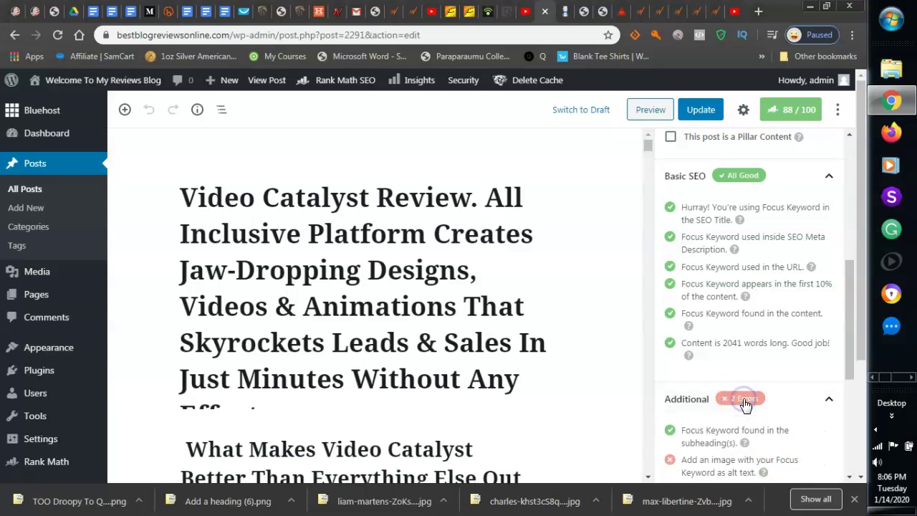
drag(844, 374, 845, 417)
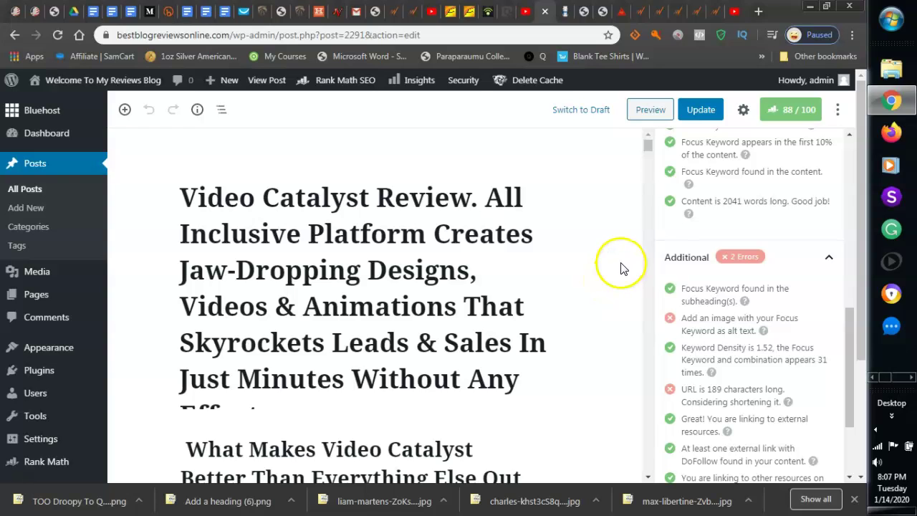
Step: Review the post's Additional SEO checks, including subheadings, image alt text, keyword density, URL length and links
mouse_move(845, 339)
mouse_down()
mouse_move(849, 296)
mouse_move(851, 366)
mouse_move(849, 334)
mouse_up()
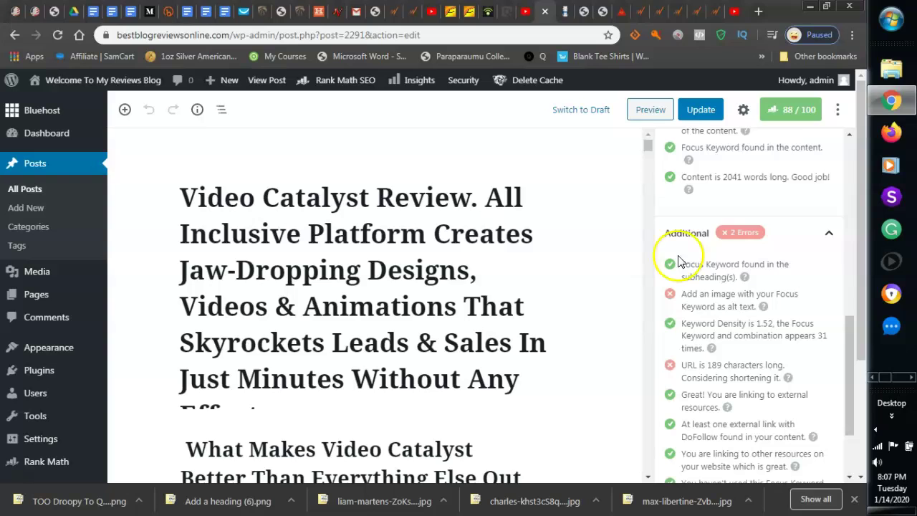
mouse_move(847, 336)
mouse_down()
mouse_move(849, 308)
mouse_move(852, 327)
mouse_up()
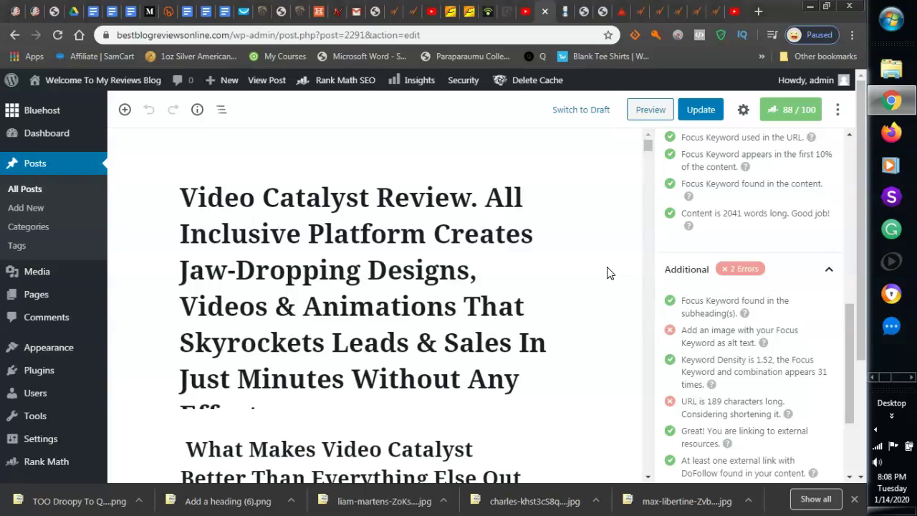
mouse_move(847, 334)
mouse_down()
mouse_move(850, 307)
mouse_move(852, 347)
mouse_up()
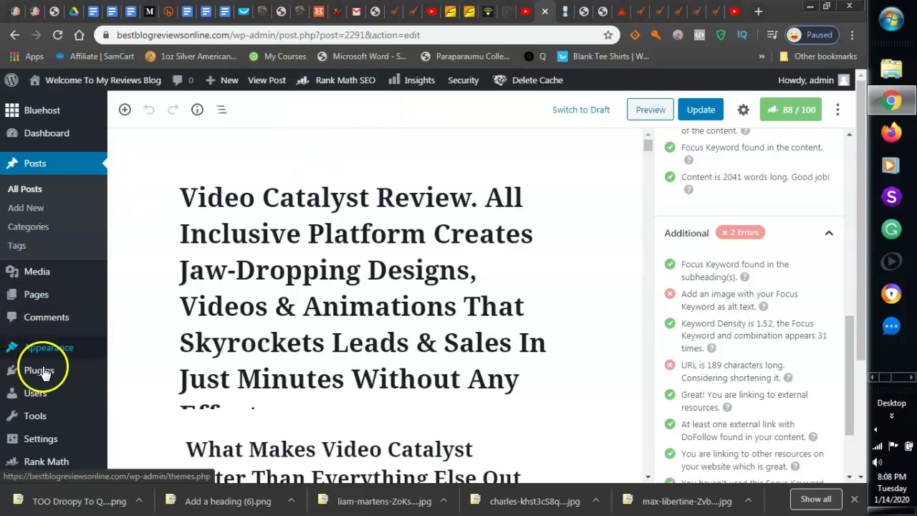
mouse_move(50, 380)
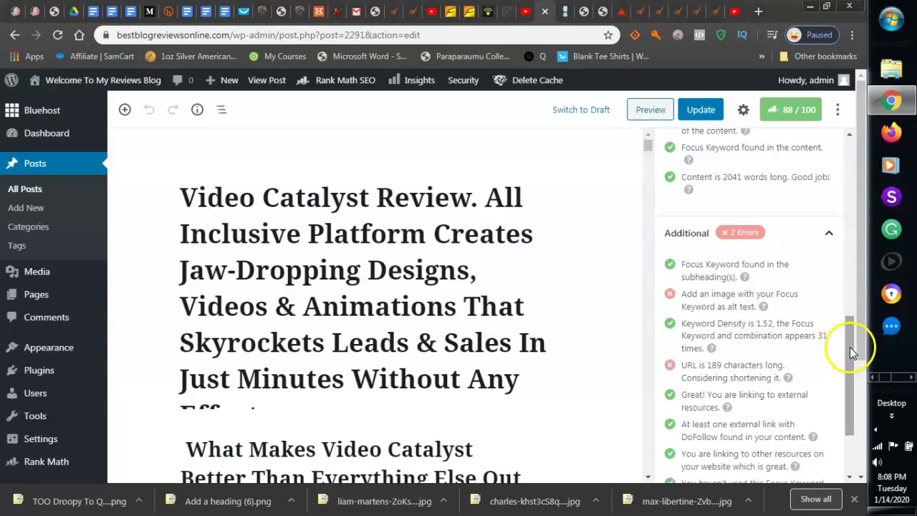
mouse_move(850, 346)
mouse_down()
mouse_move(852, 317)
mouse_move(851, 349)
mouse_up()
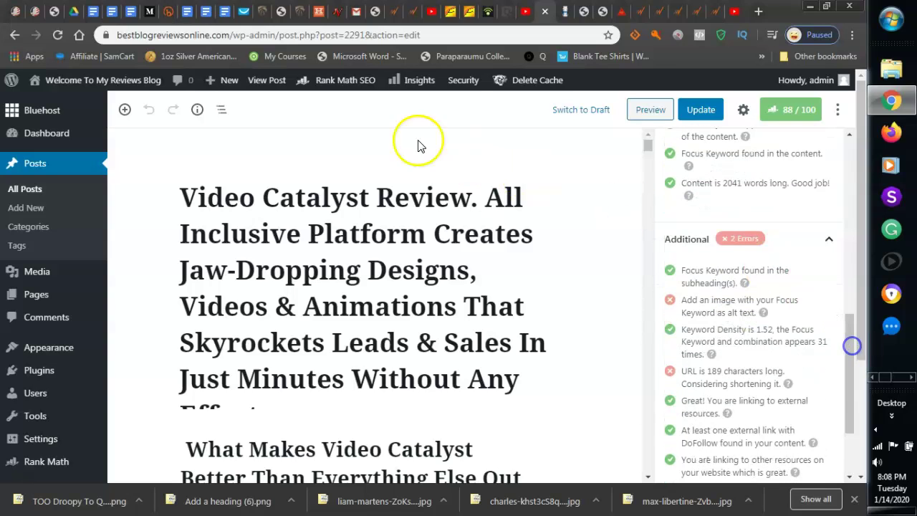
mouse_move(343, 92)
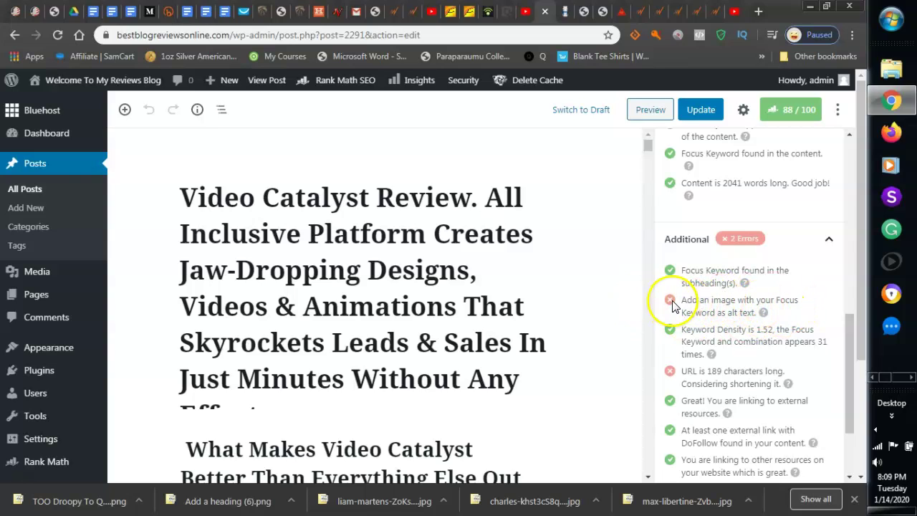
drag(849, 335, 843, 358)
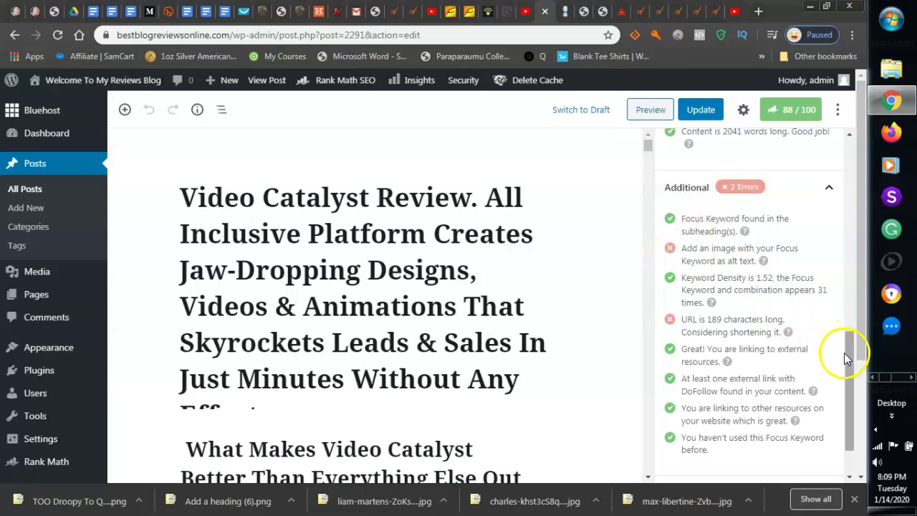
Step: Examine the Basic SEO checks on focus keyword placement and content length, comparing them with the Additional checks
drag(847, 355, 849, 274)
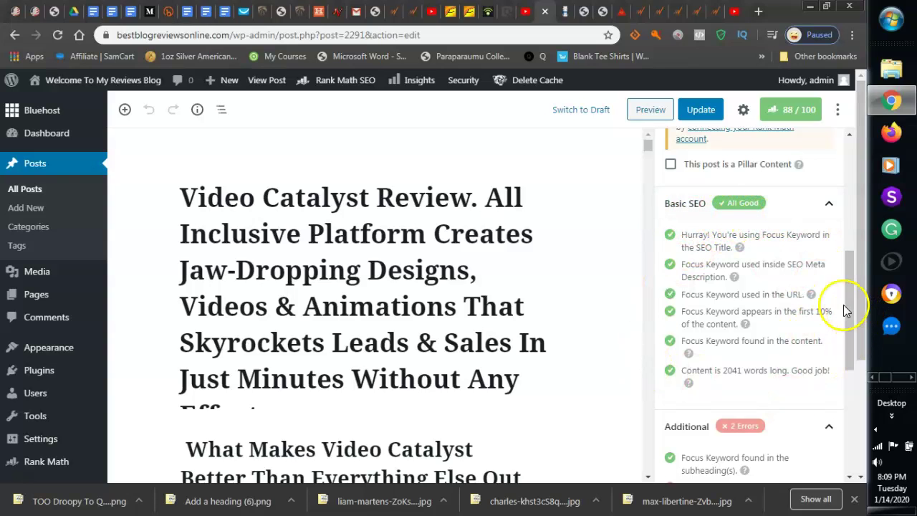
drag(843, 305, 847, 328)
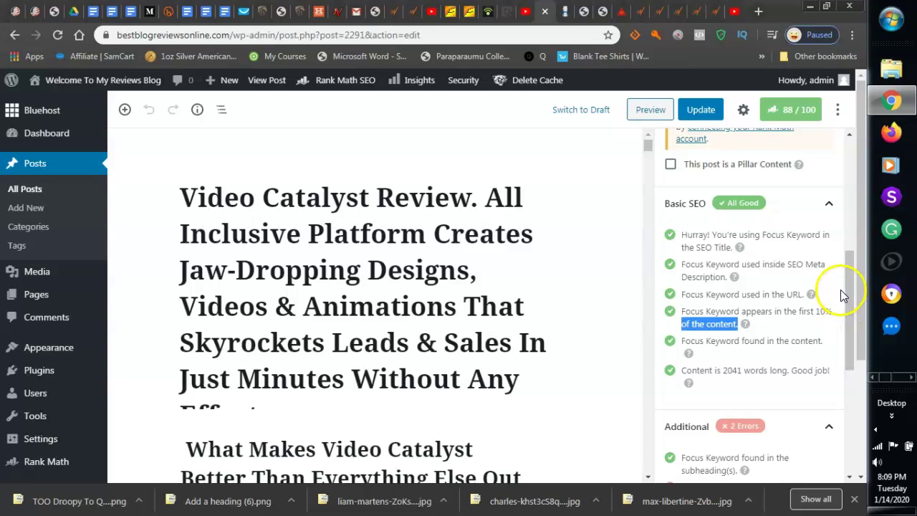
click(792, 293)
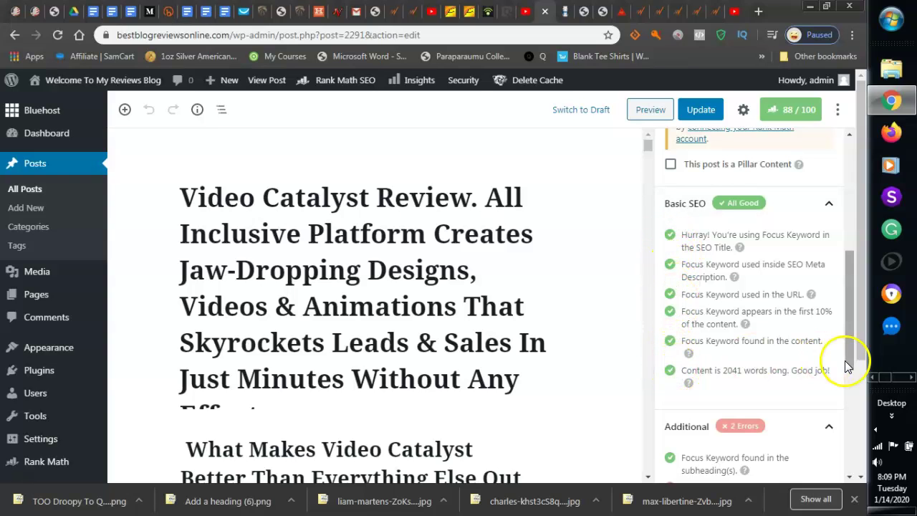
drag(847, 363, 847, 394)
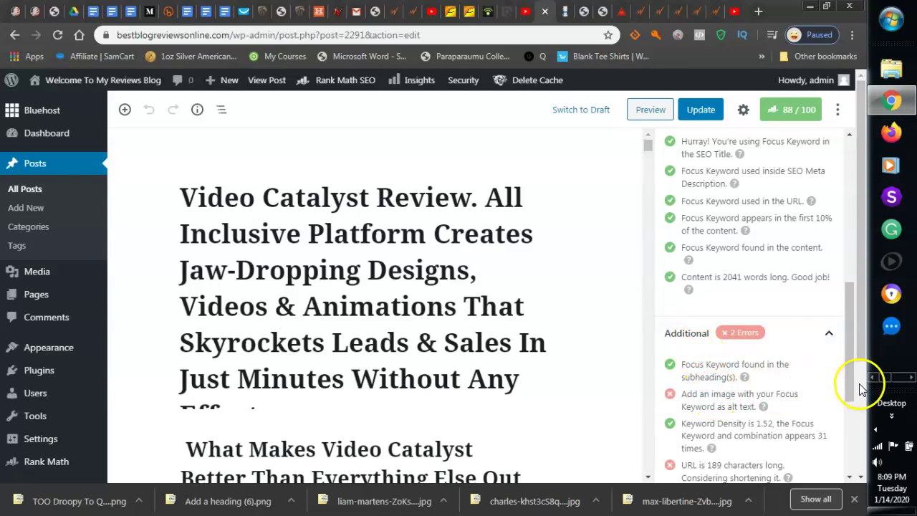
drag(847, 386, 849, 327)
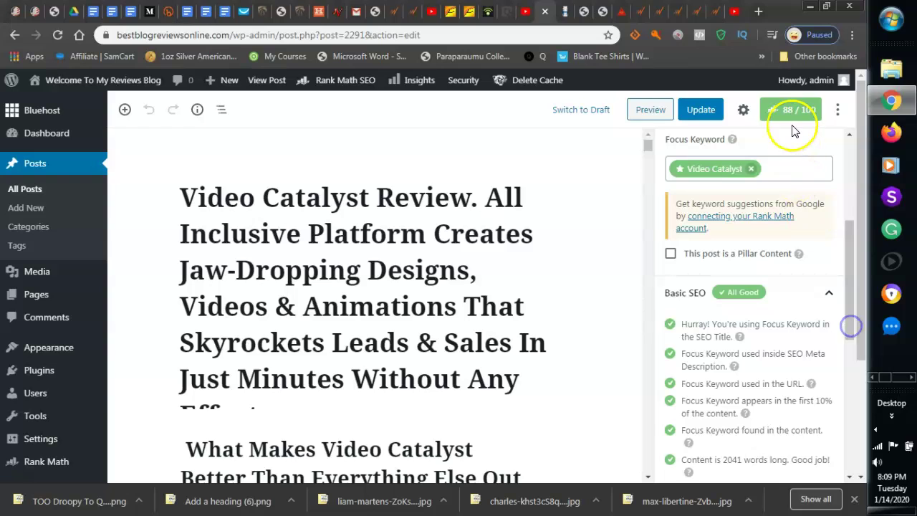
drag(850, 240, 852, 272)
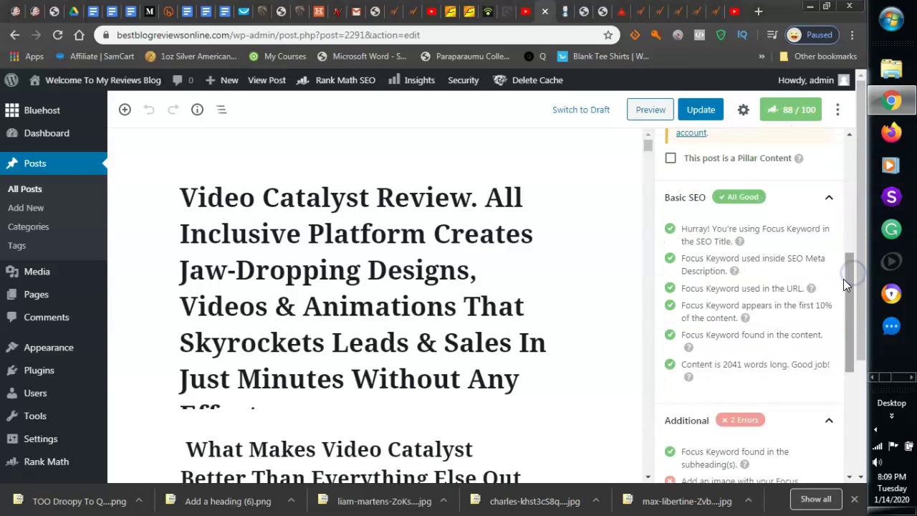
click(847, 285)
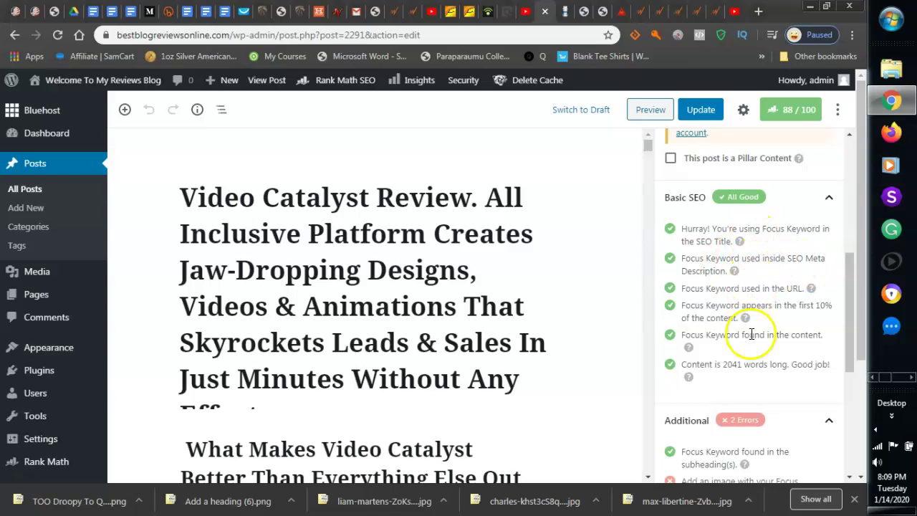
drag(849, 367, 860, 412)
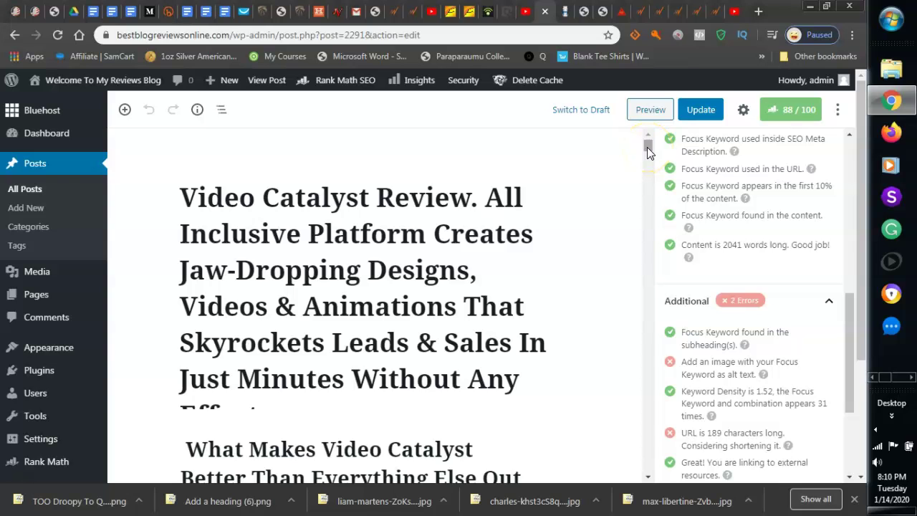
Step: Insert an empty heading block directly below the post title and set its level to Heading 2
mouse_move(647, 147)
mouse_down()
mouse_move(644, 164)
mouse_move(645, 146)
mouse_up()
drag(645, 146, 645, 148)
click(527, 379)
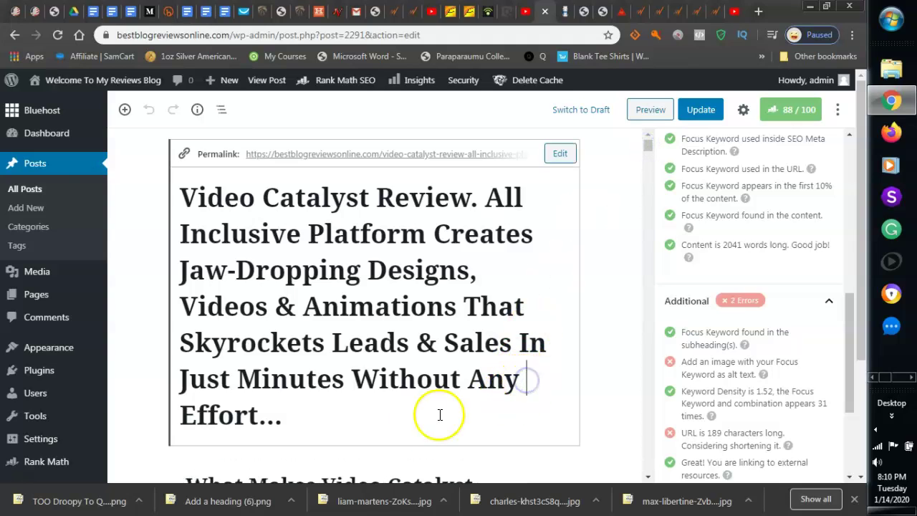
click(393, 421)
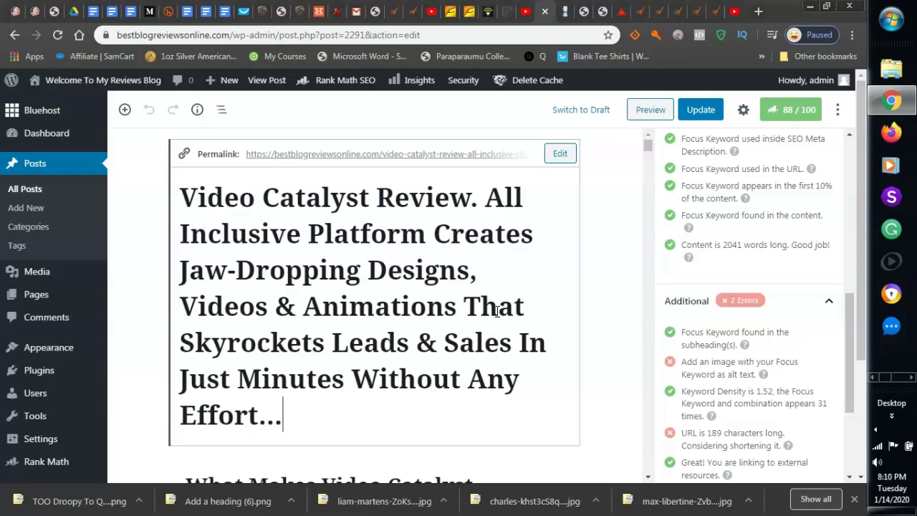
key(Return)
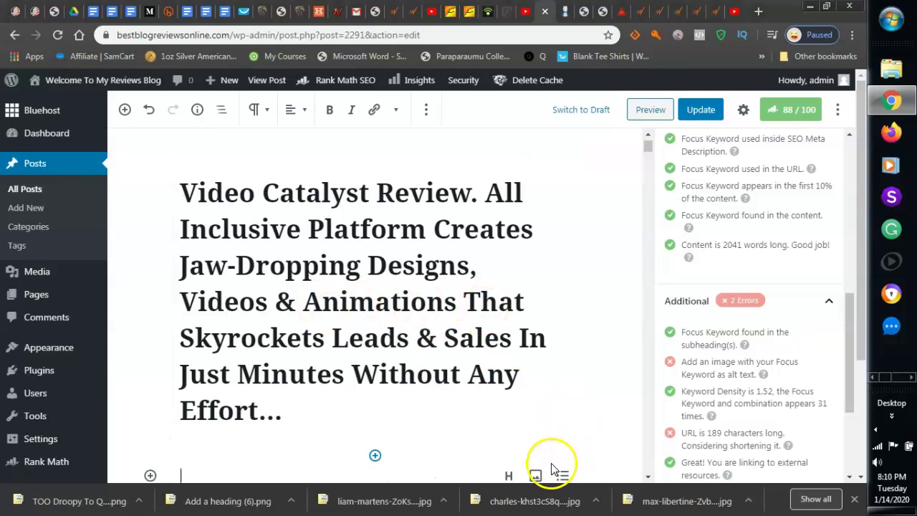
click(507, 477)
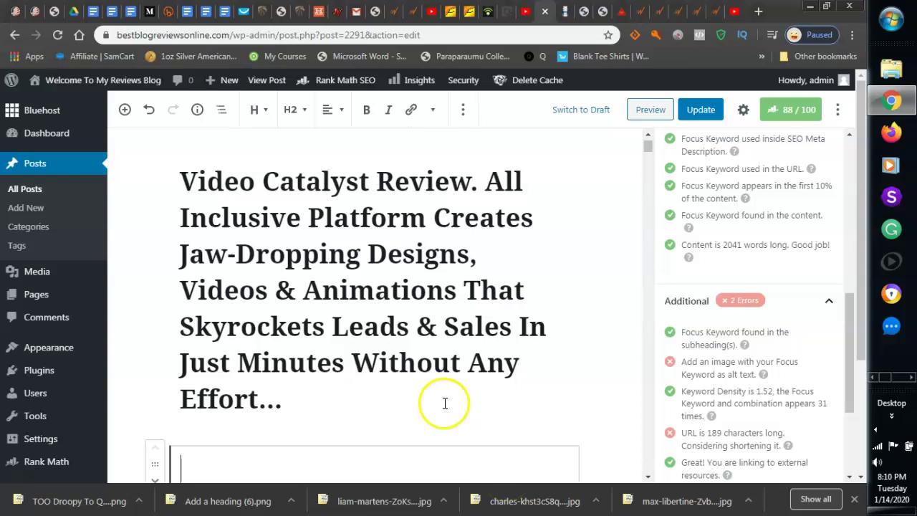
click(300, 115)
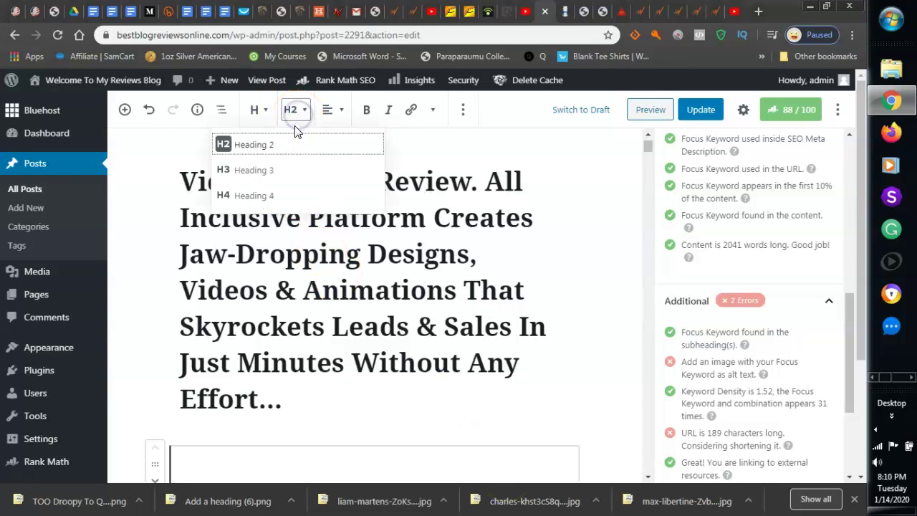
click(297, 145)
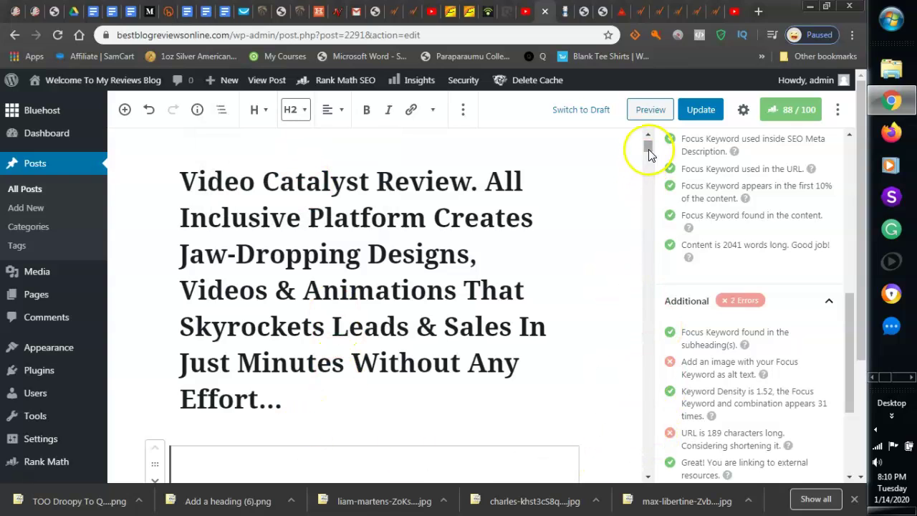
click(595, 477)
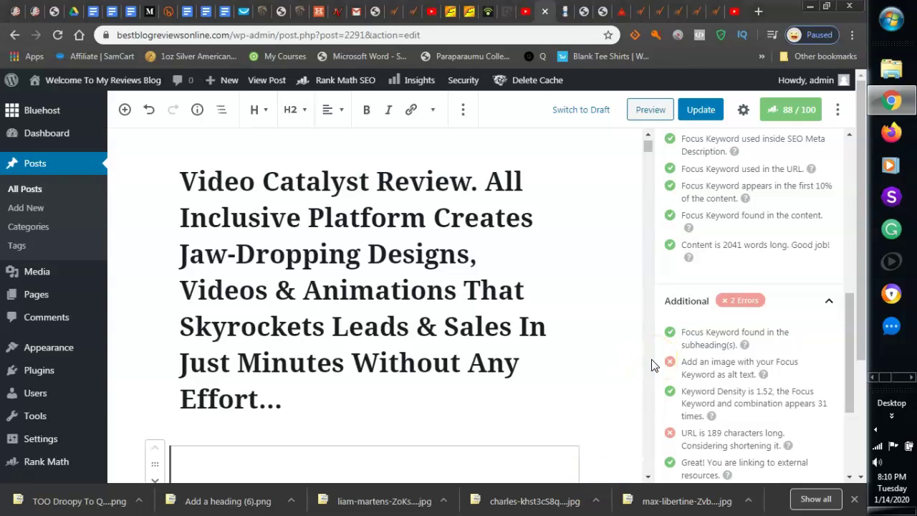
Step: Review the Additional check for image alt text and look up the Code Editor among the editor's view options
click(626, 432)
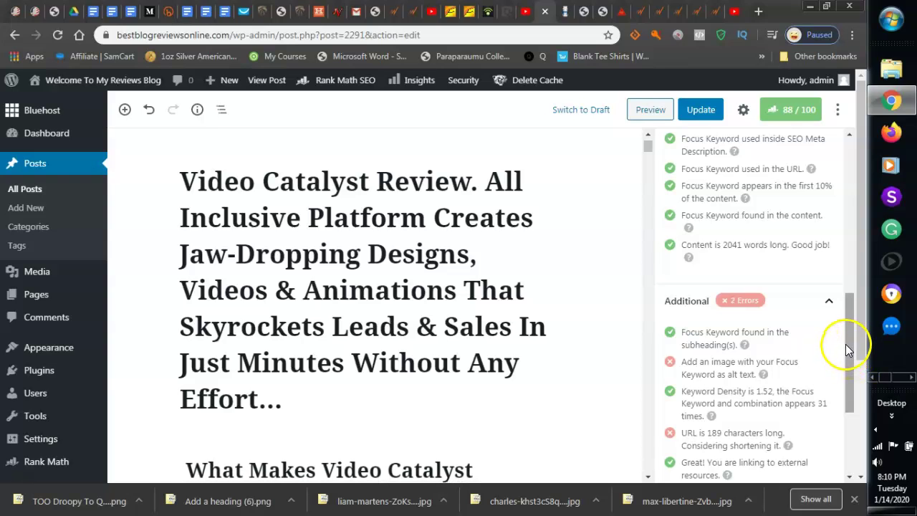
drag(846, 344, 850, 351)
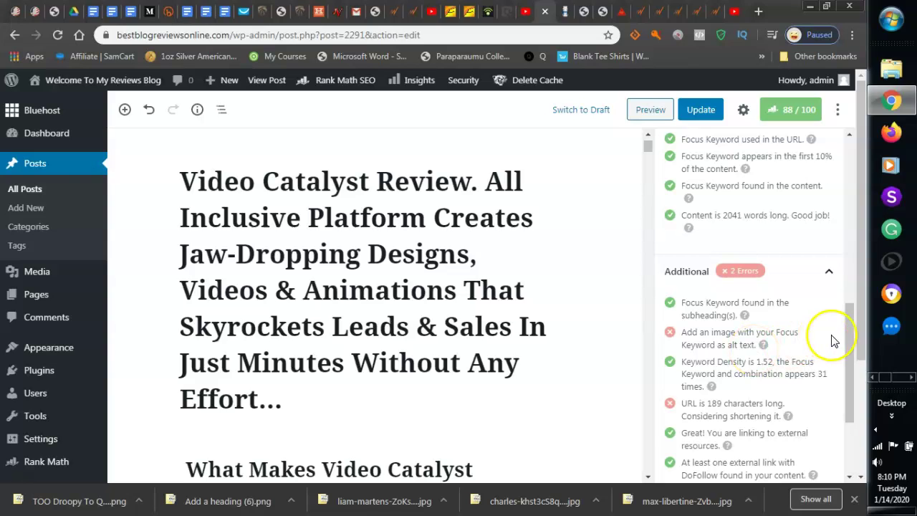
click(840, 112)
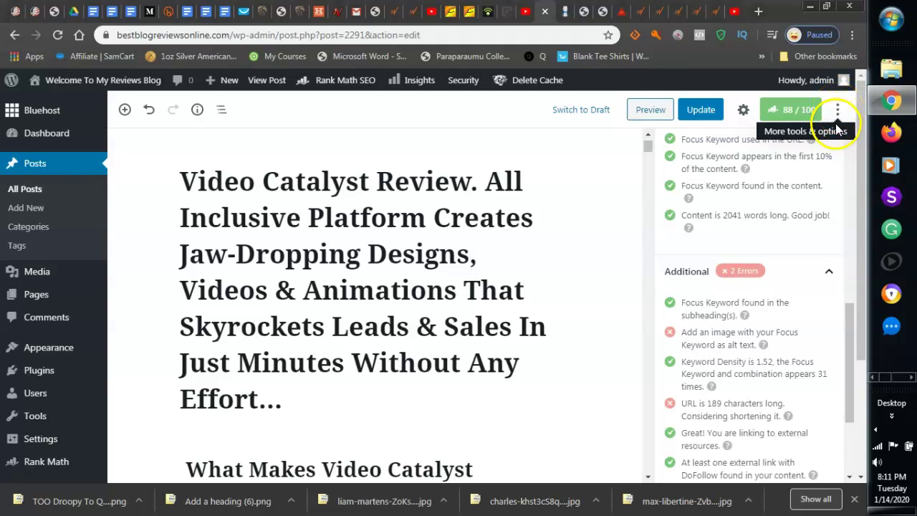
click(836, 112)
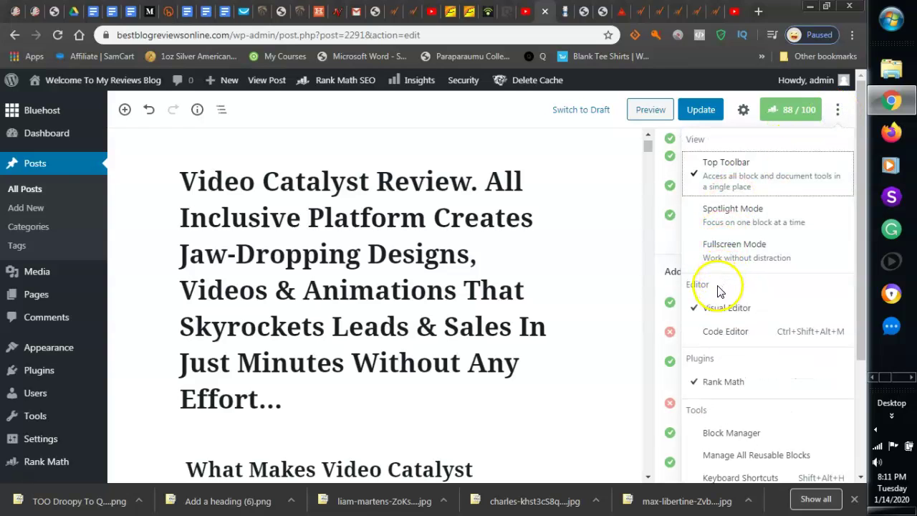
click(736, 342)
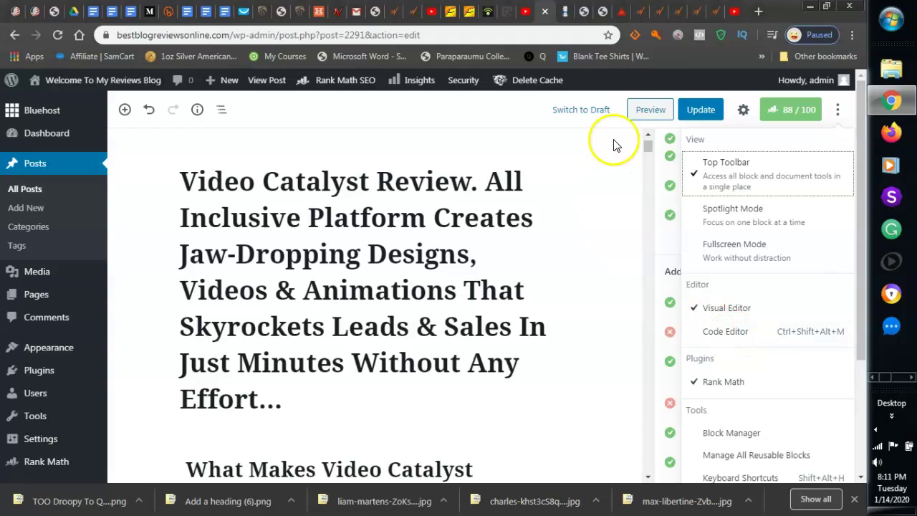
Step: Locate the Video Catalyst cover image and the "Introducing..." heading above it in the post
click(647, 156)
drag(648, 156, 648, 186)
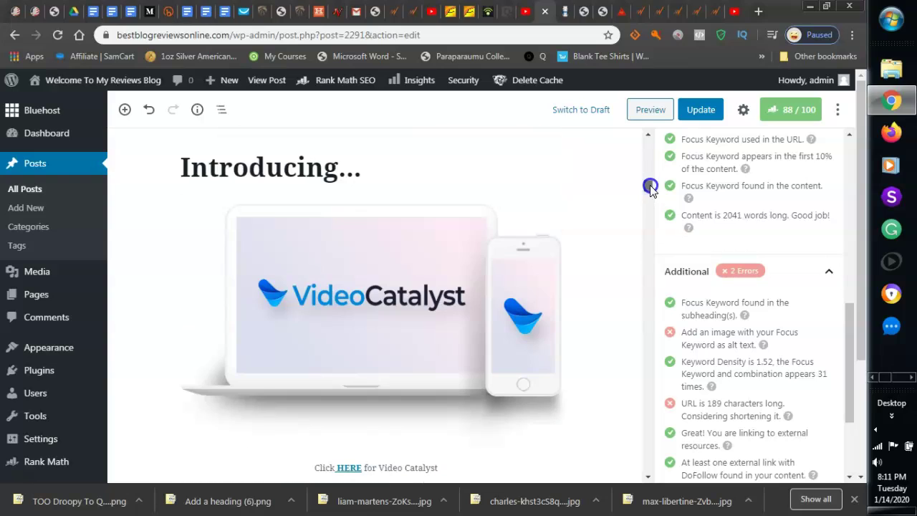
click(423, 293)
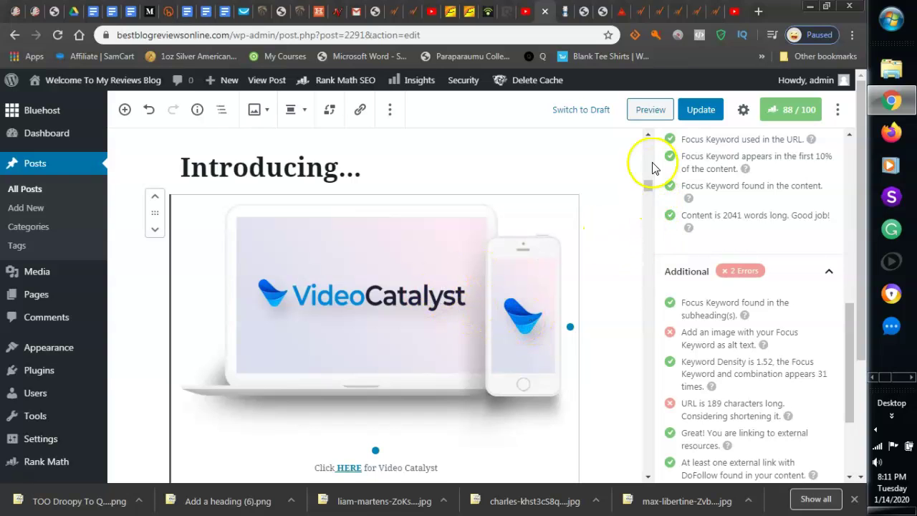
click(648, 136)
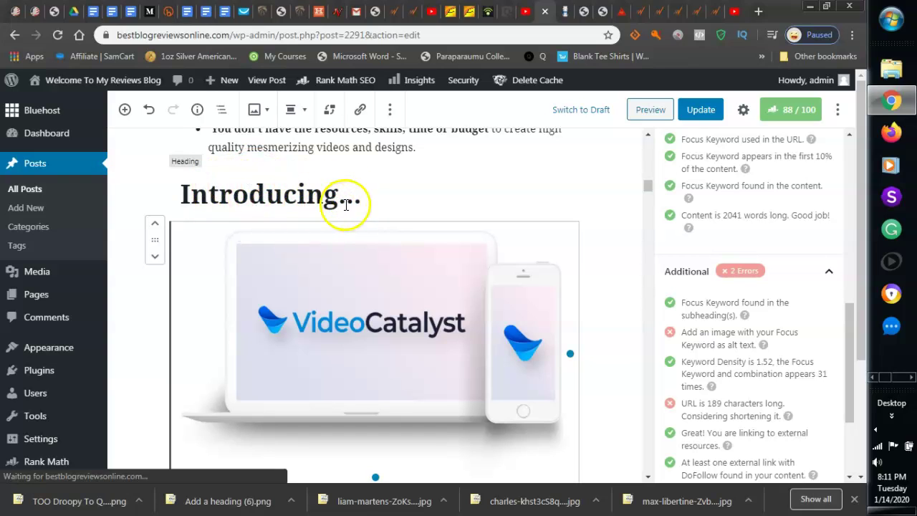
drag(847, 338, 852, 161)
click(551, 172)
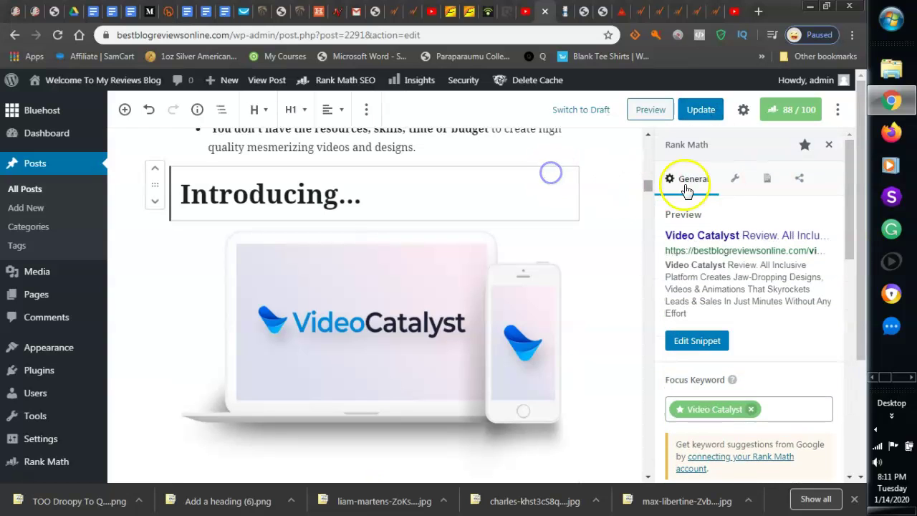
Step: Switch the post from the Visual Editor to the Code Editor and show the start of its HTML
click(836, 109)
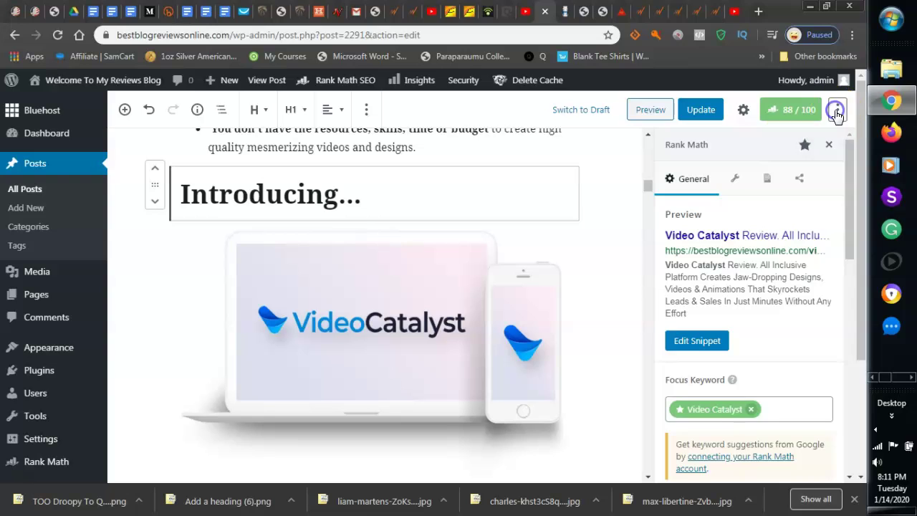
click(727, 332)
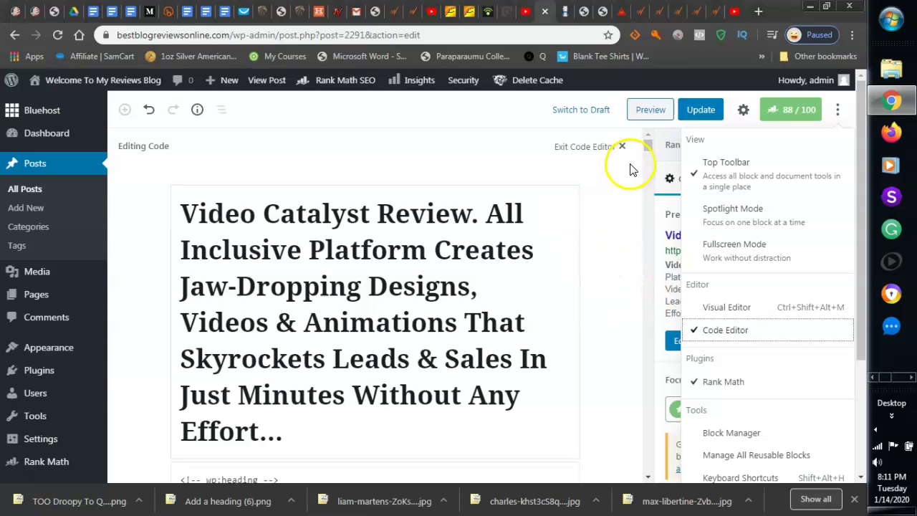
click(648, 479)
scroll(649, 479, down, 3)
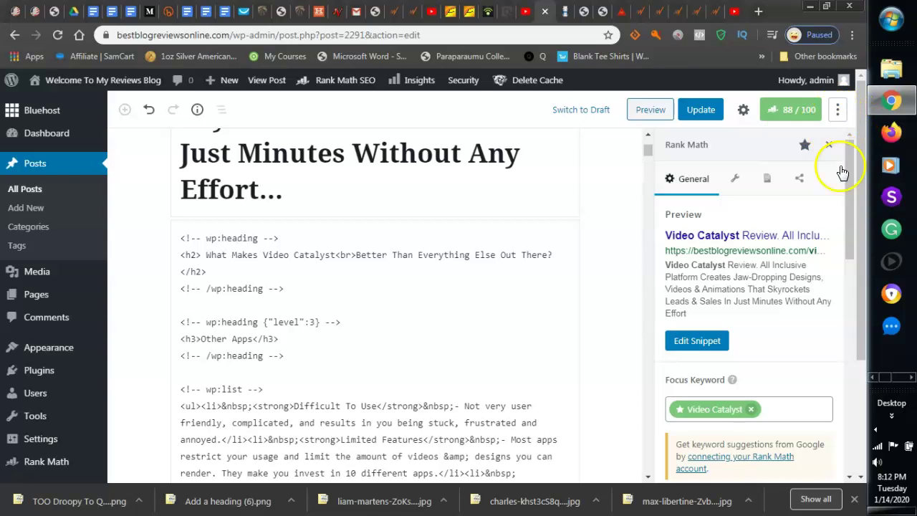
Step: Check the Rank Math image alt text requirement, the active editor mode and the post's focus keyword
drag(846, 195, 865, 349)
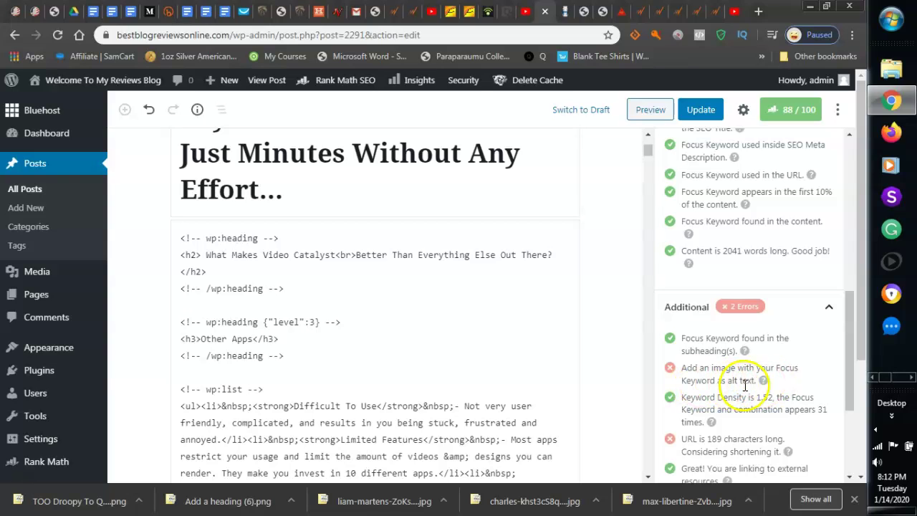
drag(848, 330, 843, 287)
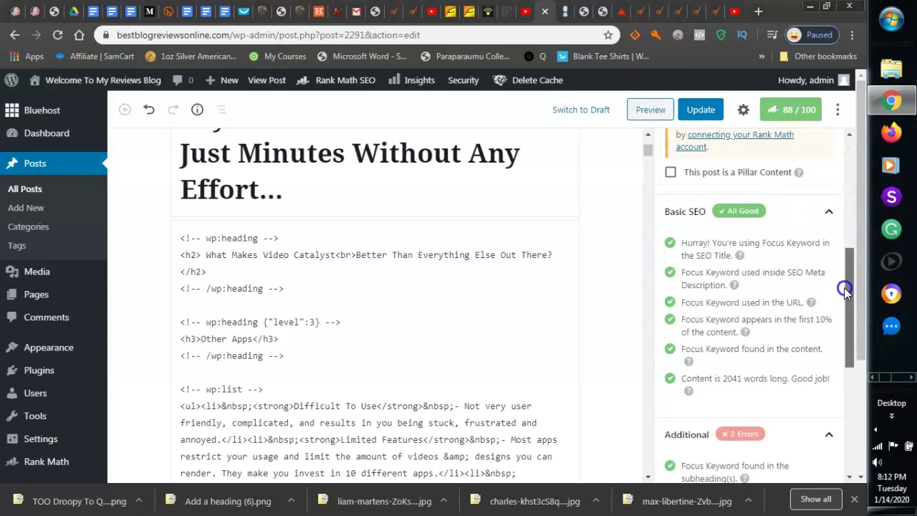
click(837, 112)
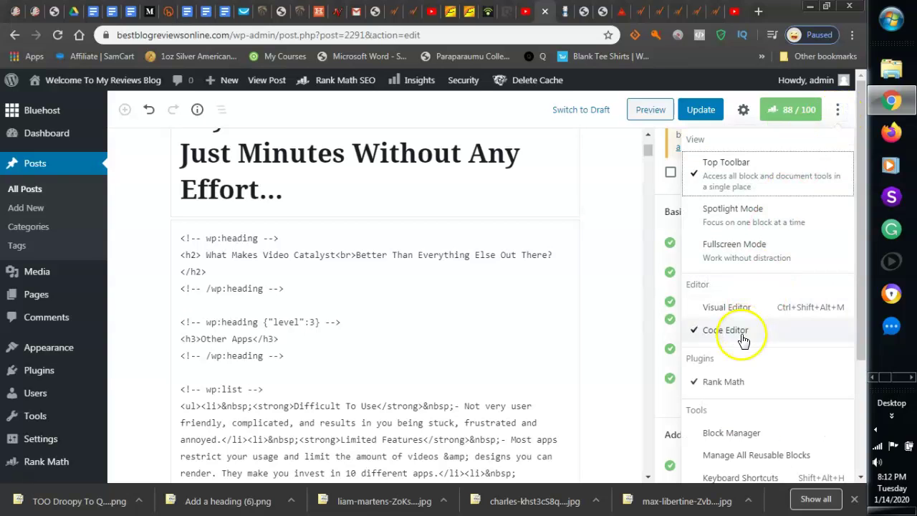
click(837, 109)
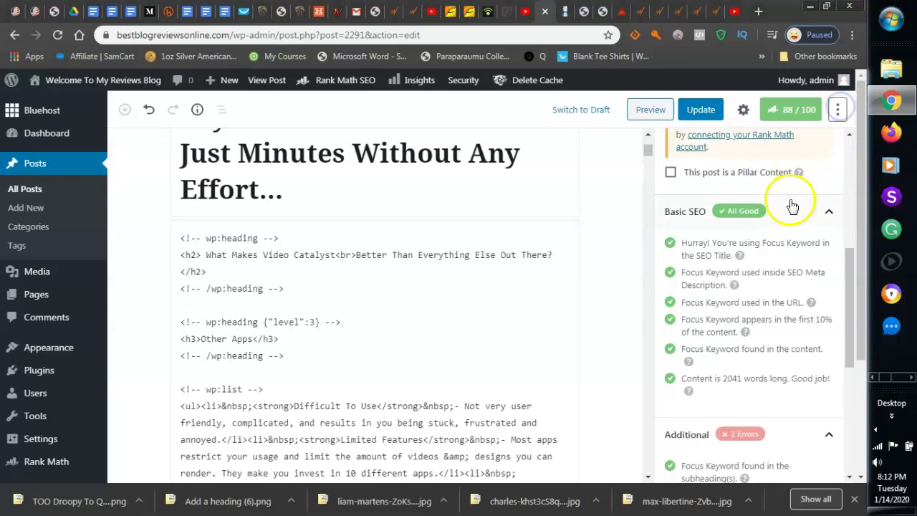
drag(850, 280, 848, 247)
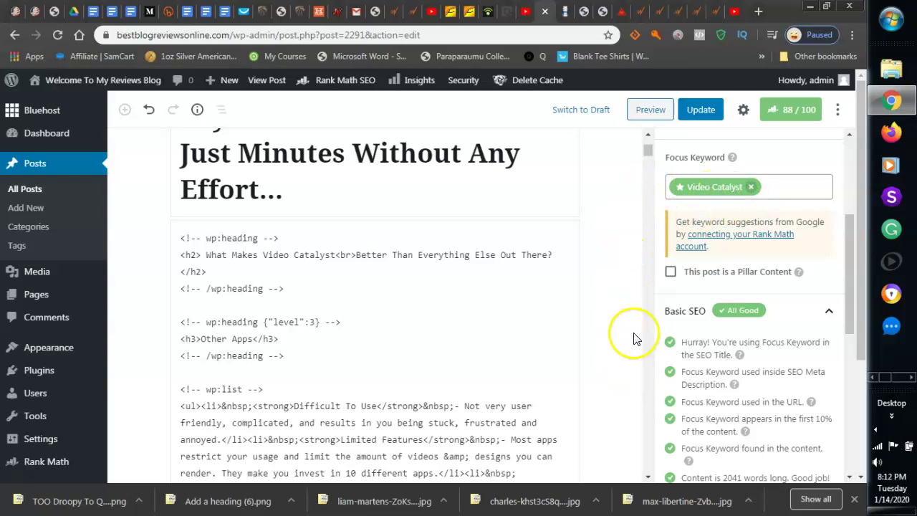
Step: Set the alt attribute of the cover.png image below the "Introducing..." heading to "video catalyst" in the post's HTML
click(647, 477)
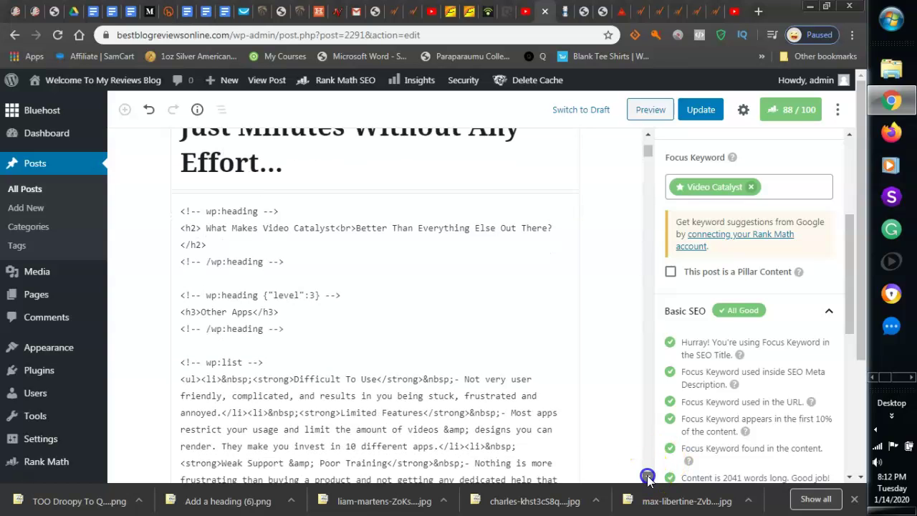
click(648, 477)
click(647, 477)
click(647, 477)
click(647, 477)
click(647, 477)
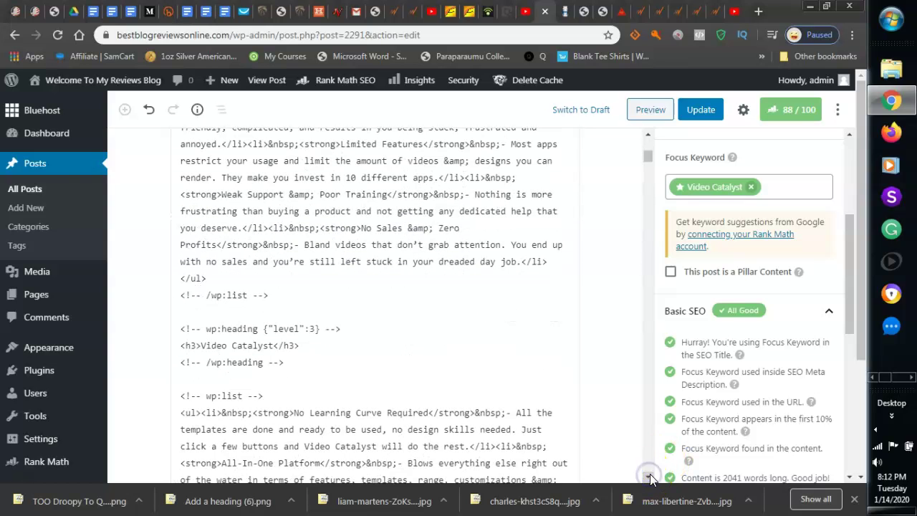
click(649, 477)
click(649, 477)
click(648, 477)
click(649, 477)
click(649, 476)
click(649, 477)
click(649, 477)
click(649, 477)
click(648, 477)
click(649, 477)
click(649, 477)
click(649, 476)
click(649, 477)
click(649, 477)
click(648, 477)
click(649, 477)
click(649, 477)
click(648, 477)
click(649, 477)
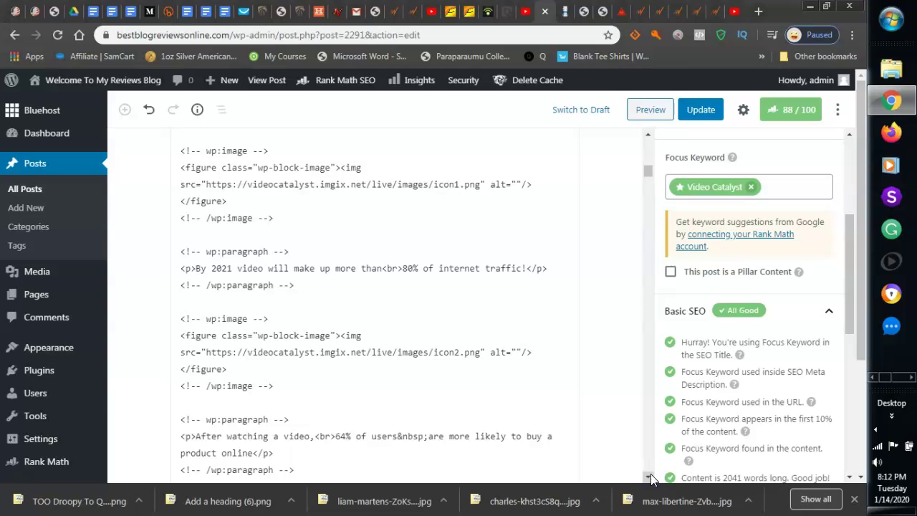
click(648, 477)
click(649, 477)
click(649, 477)
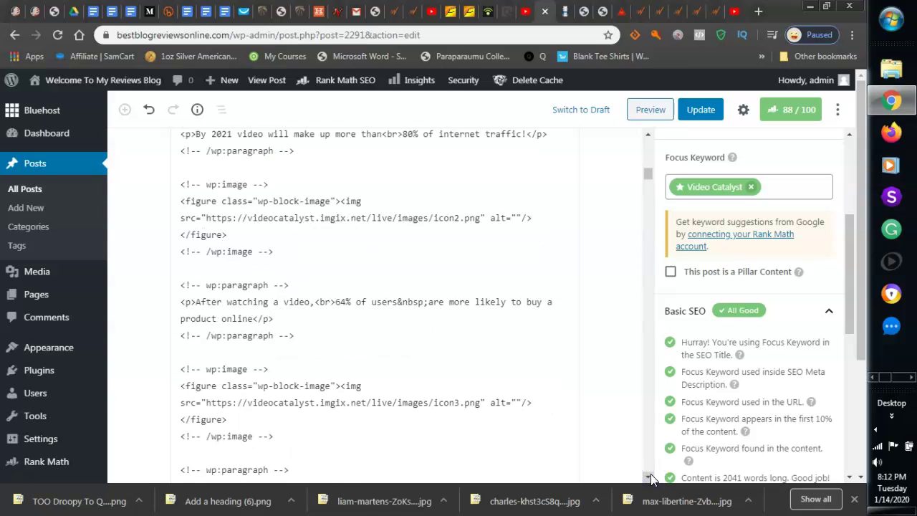
click(648, 477)
click(649, 477)
click(649, 477)
click(648, 477)
click(649, 477)
click(649, 477)
click(648, 477)
click(649, 476)
click(648, 476)
click(649, 476)
click(648, 476)
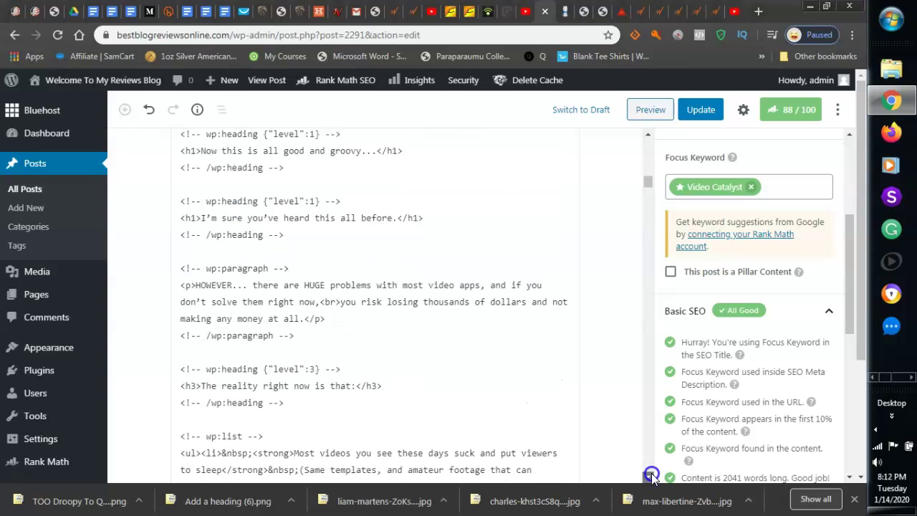
click(649, 477)
click(649, 476)
click(649, 477)
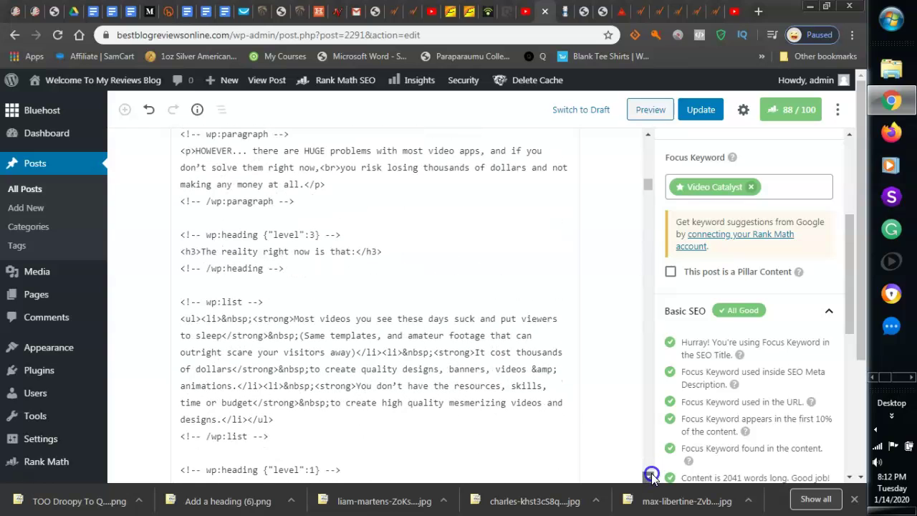
click(649, 477)
click(649, 477)
click(649, 477)
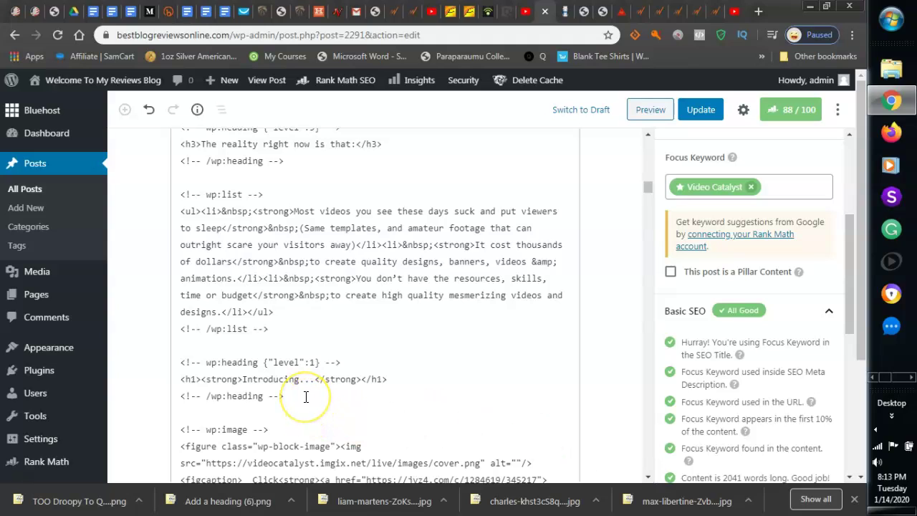
click(645, 475)
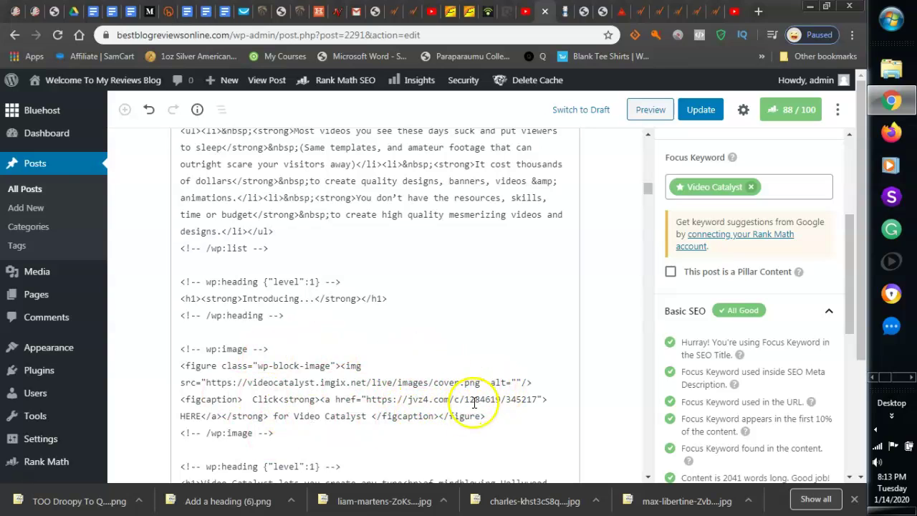
click(517, 381)
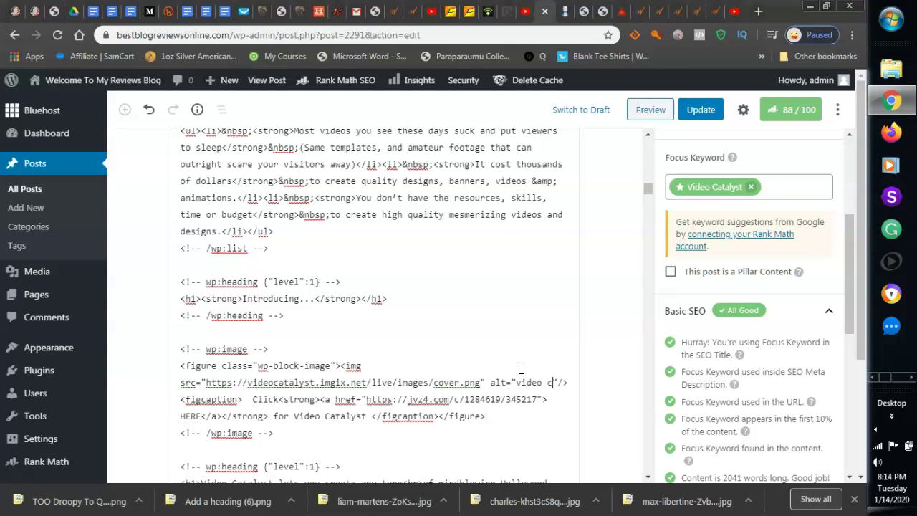
text(ata)
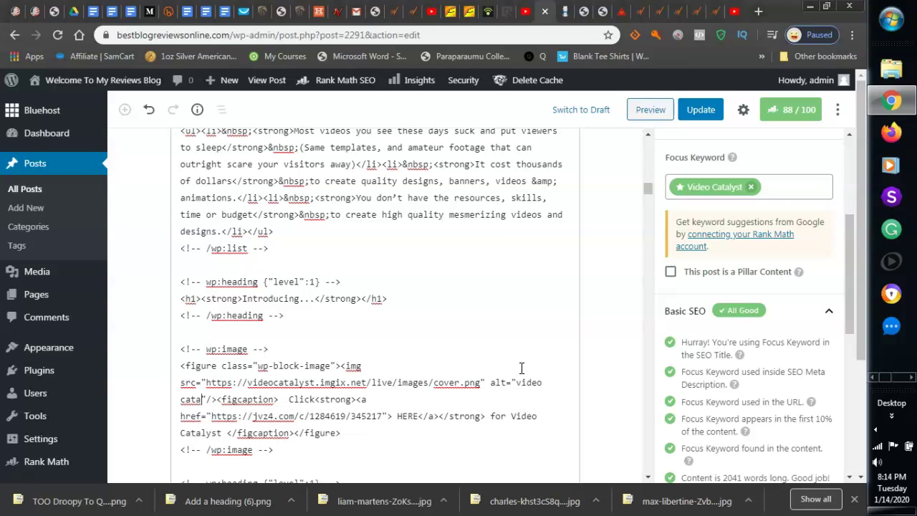
text(l)
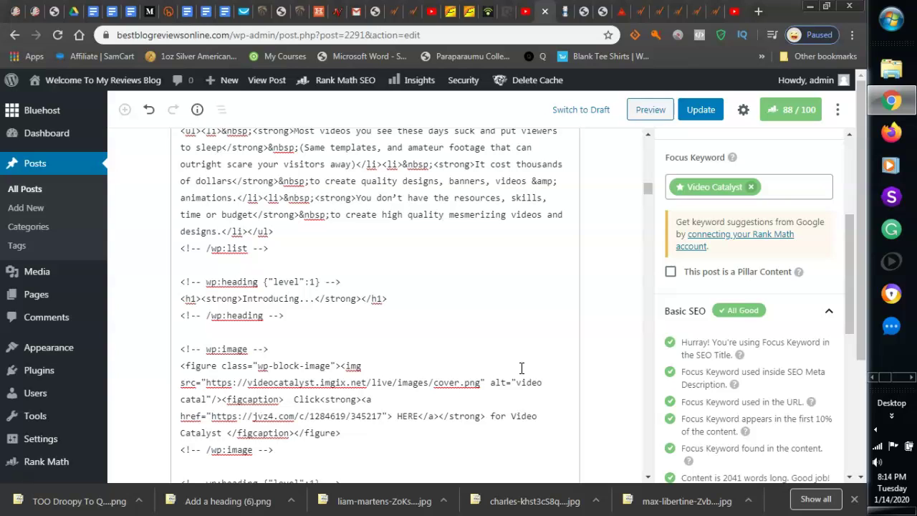
text(ys)
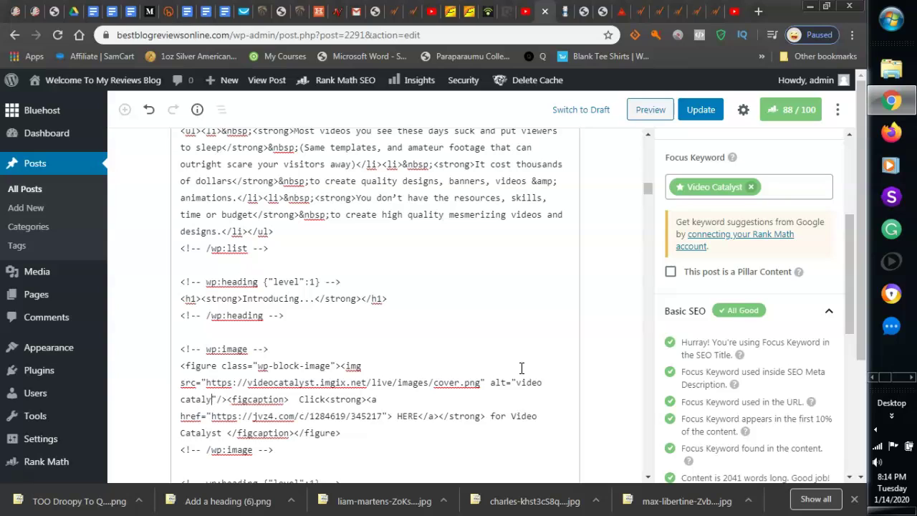
text(t)
click(524, 356)
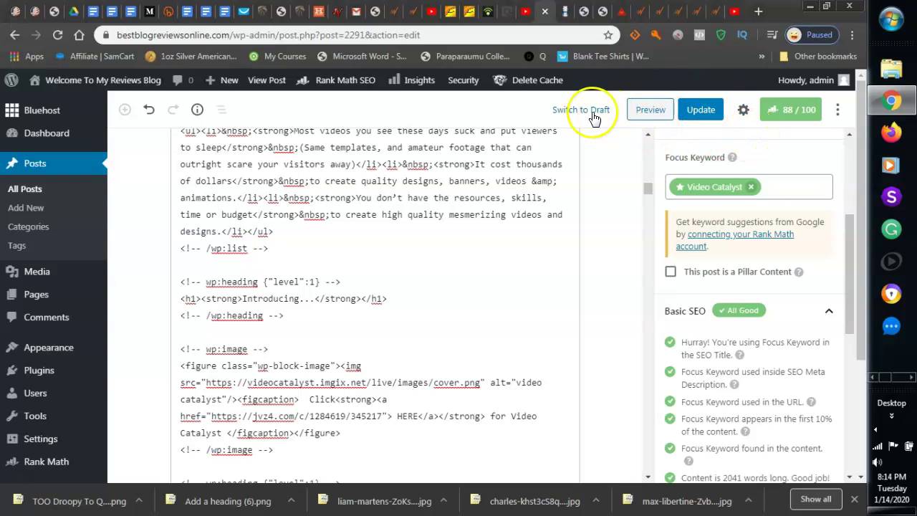
Step: Update the post and recheck its Basic SEO and Additional results in Rank Math
click(696, 110)
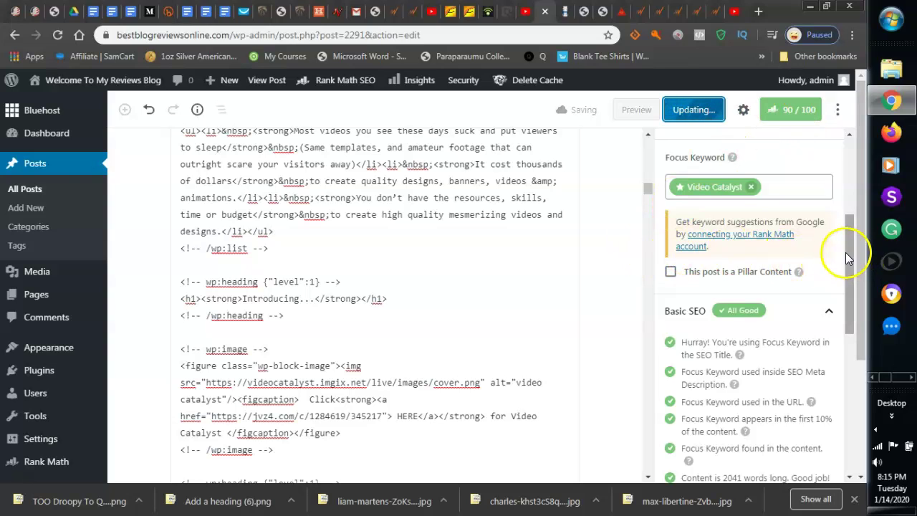
drag(847, 251, 854, 304)
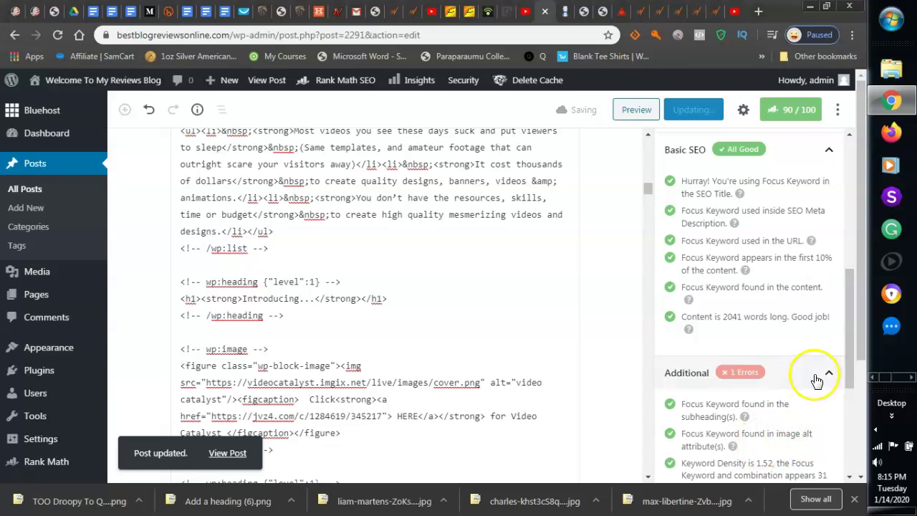
drag(847, 367, 847, 243)
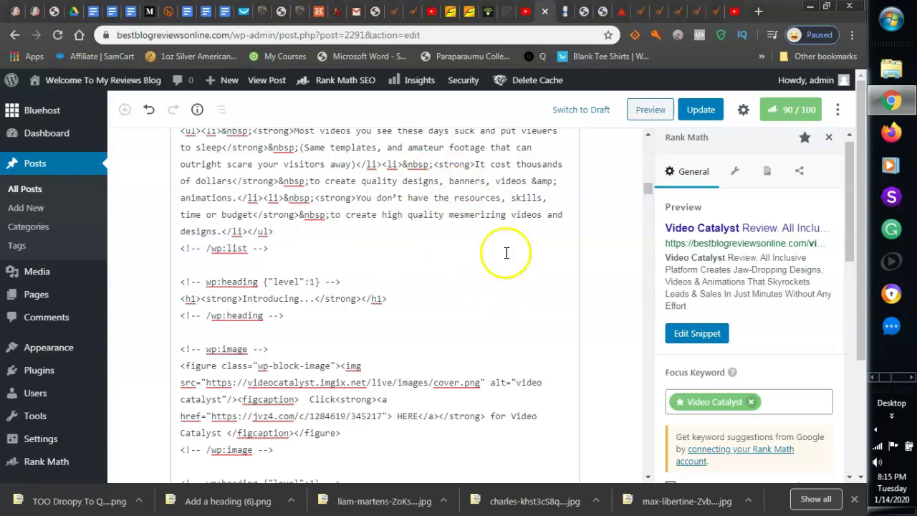
Step: Switch the post back to the Visual Editor and close the editor options
click(836, 111)
click(731, 307)
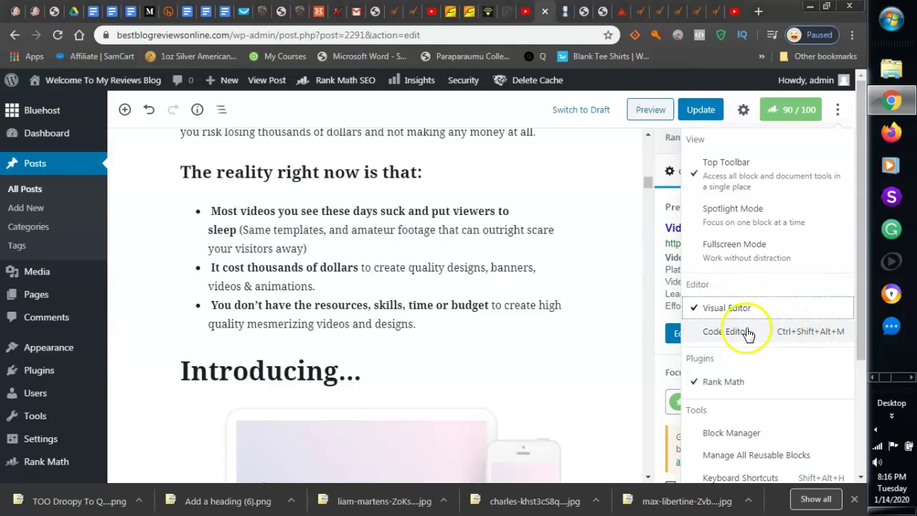
click(589, 379)
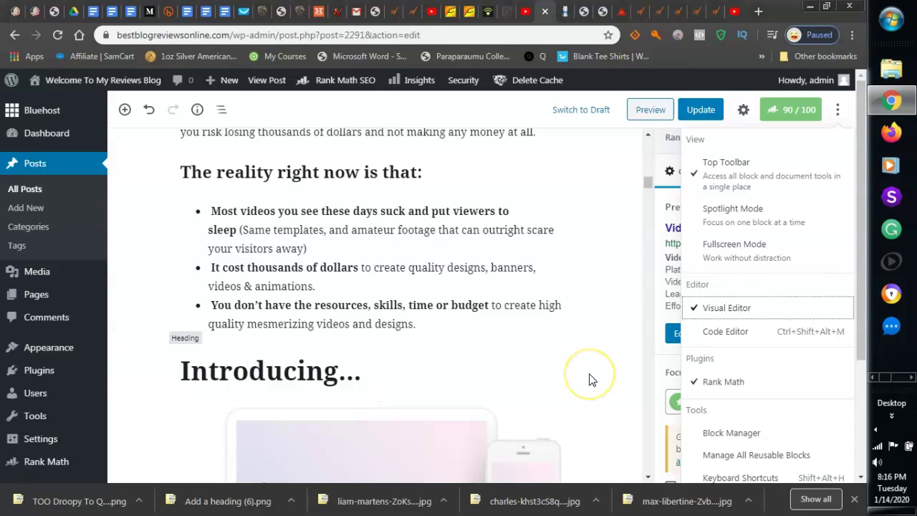
click(570, 350)
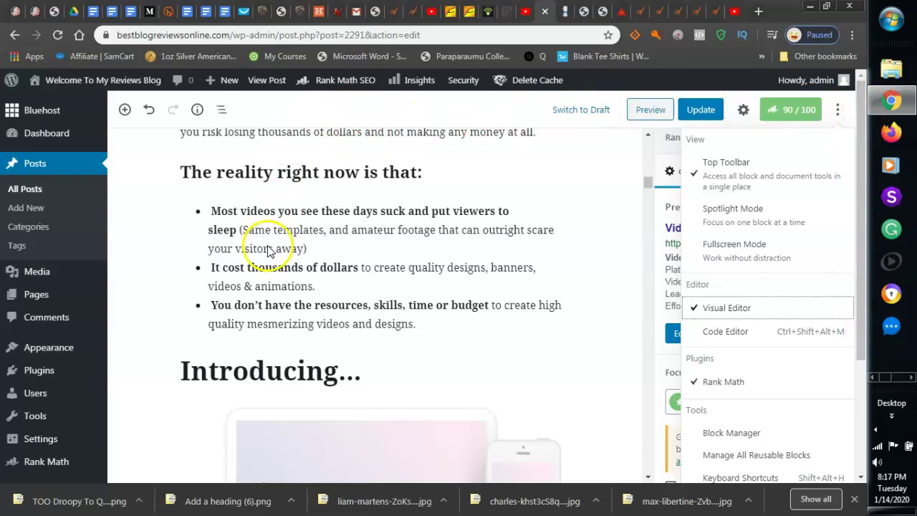
click(494, 108)
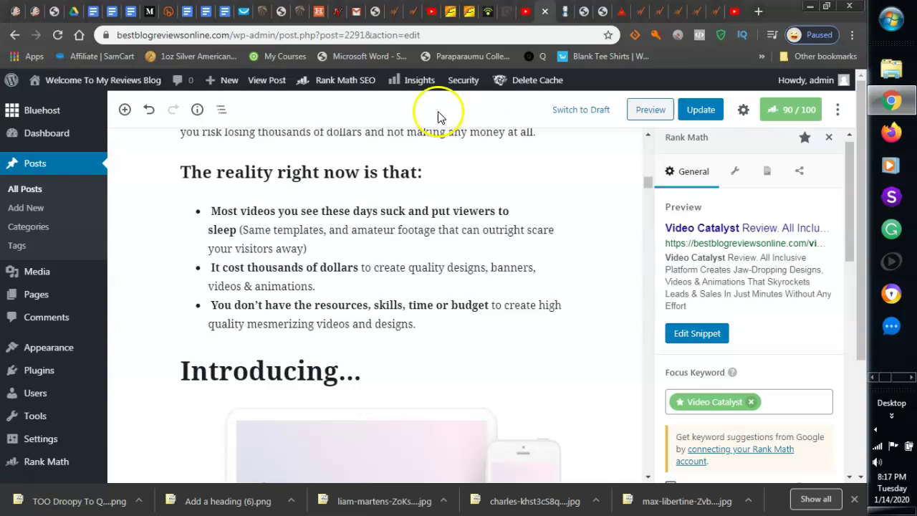